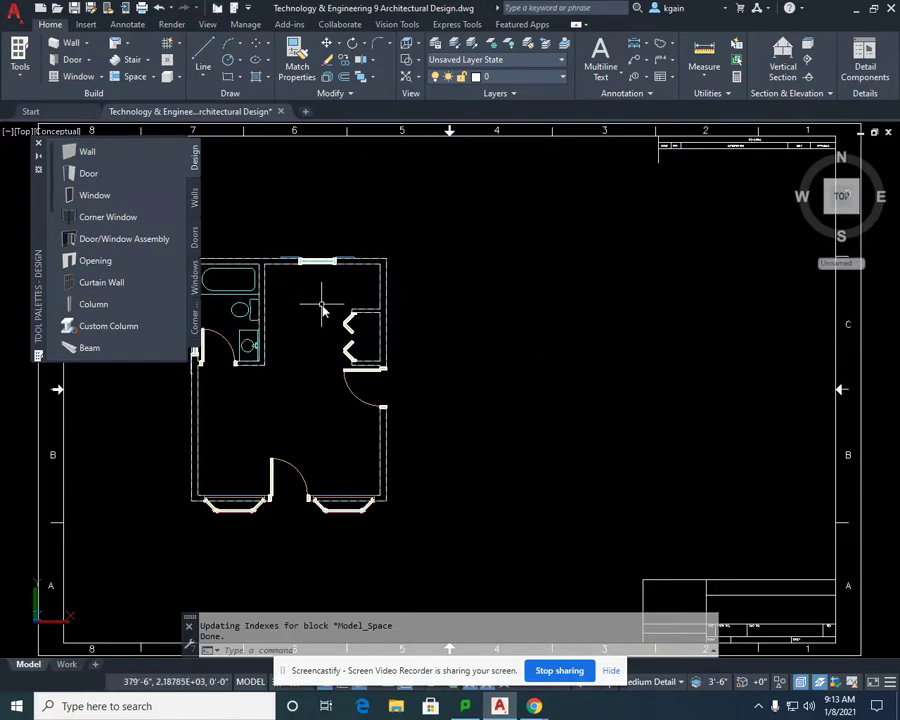
Zoom in on the house floor plan and scroll the Design palette down to Content Browser.
scroll(322, 310, "up", 3)
mouse_move(371, 271)
middle_mouse_down()
mouse_move(436, 297)
mouse_move(470, 332)
middle_mouse_up()
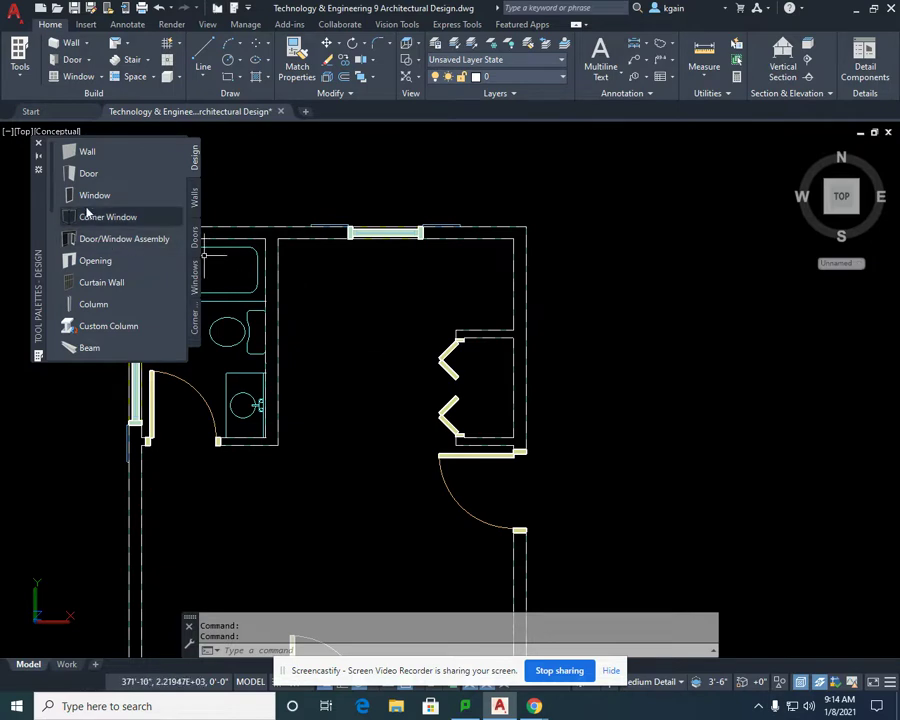
left_click_drag(54, 170, 58, 316)
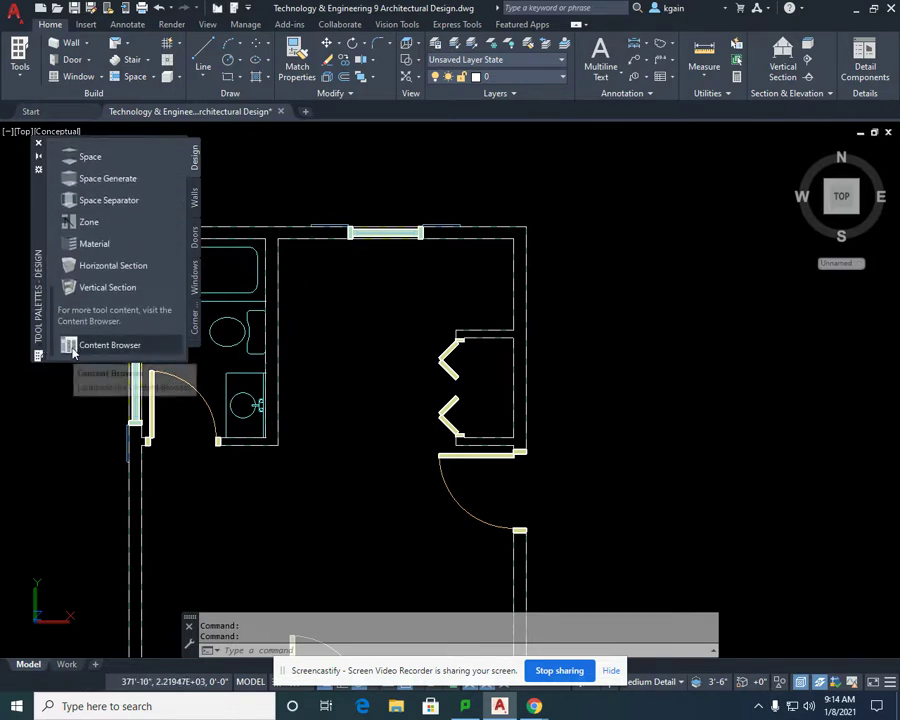
In Content Browser, browse Design Tool Catalog - Imperial > Furnishing > Casework > Corner Cabinet.
left_click(78, 345)
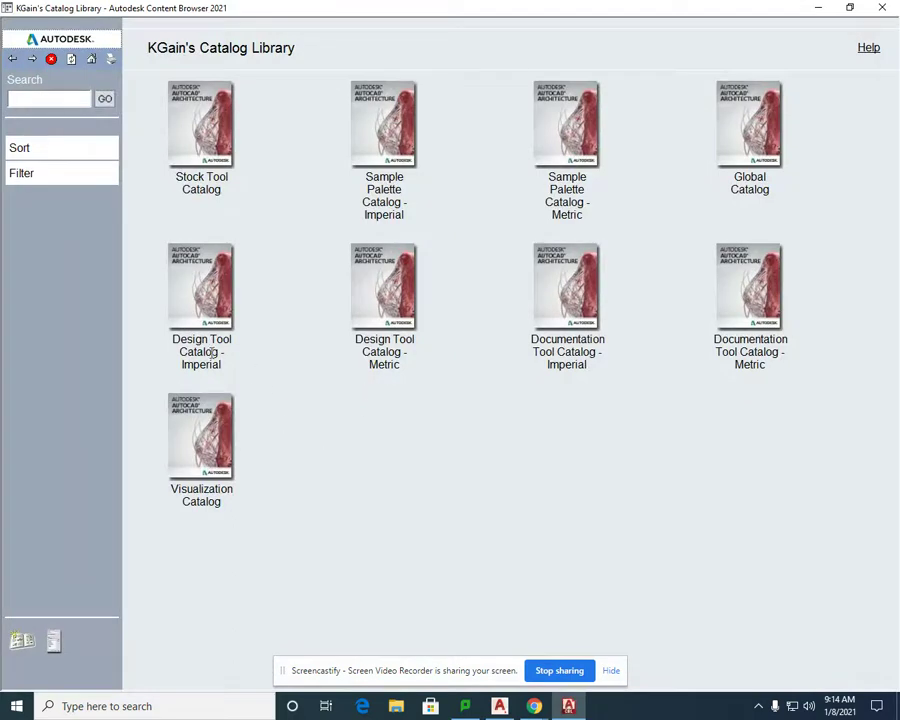
left_click(198, 296)
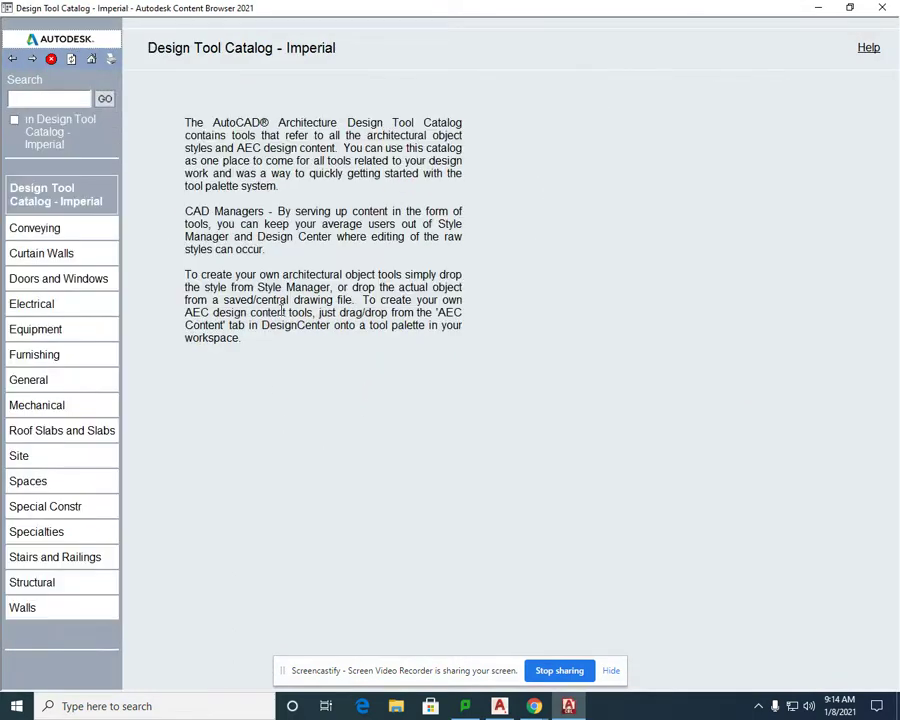
left_click(38, 358)
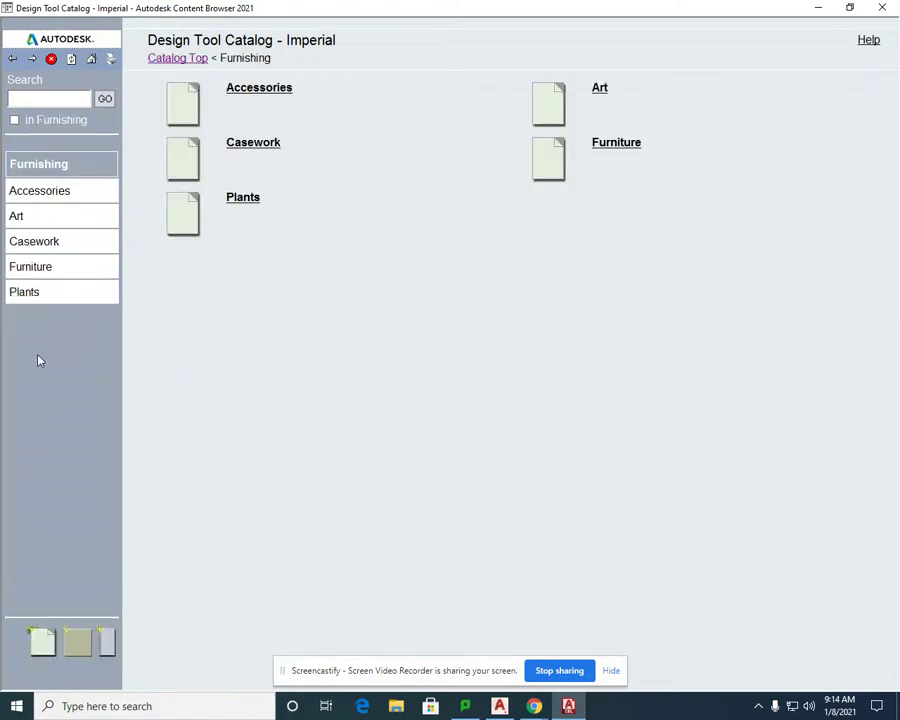
left_click(266, 146)
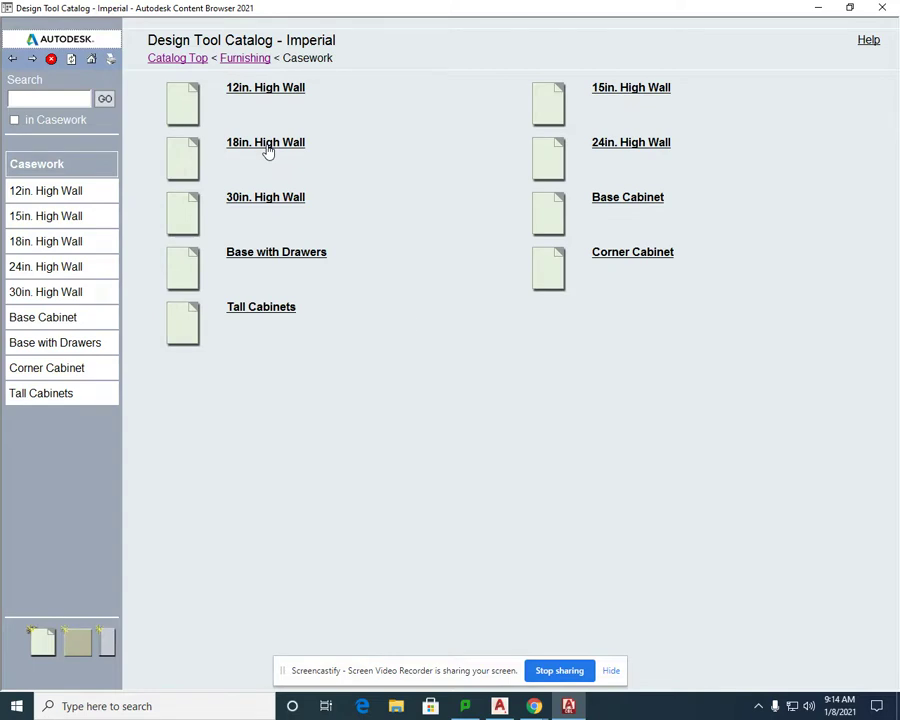
left_click(649, 254)
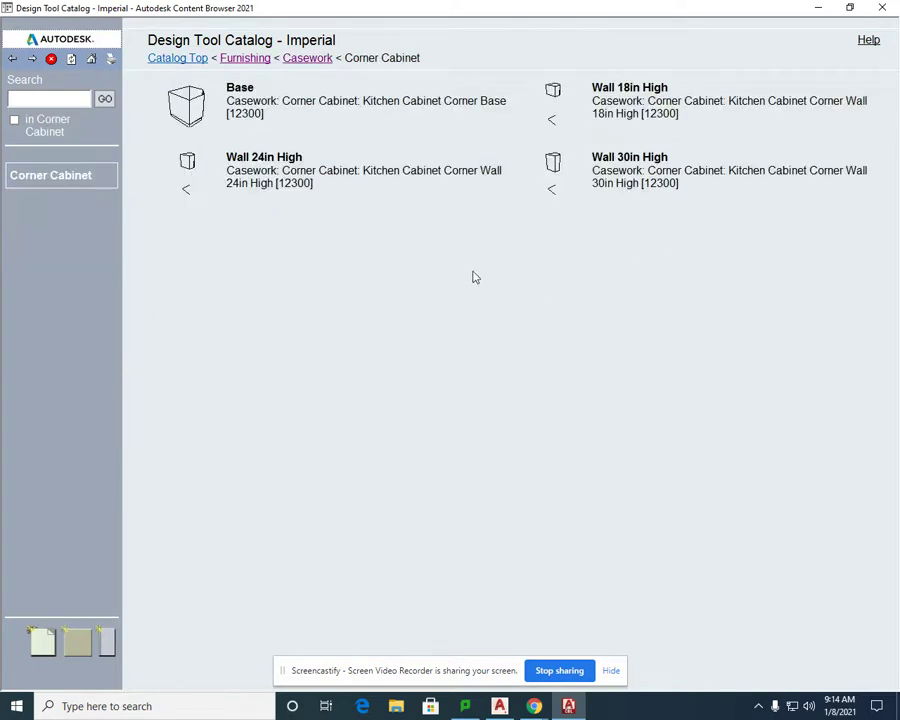
Insert the Base corner cabinet into the drawing.
right_click(209, 97)
left_click(209, 97)
right_click(209, 97)
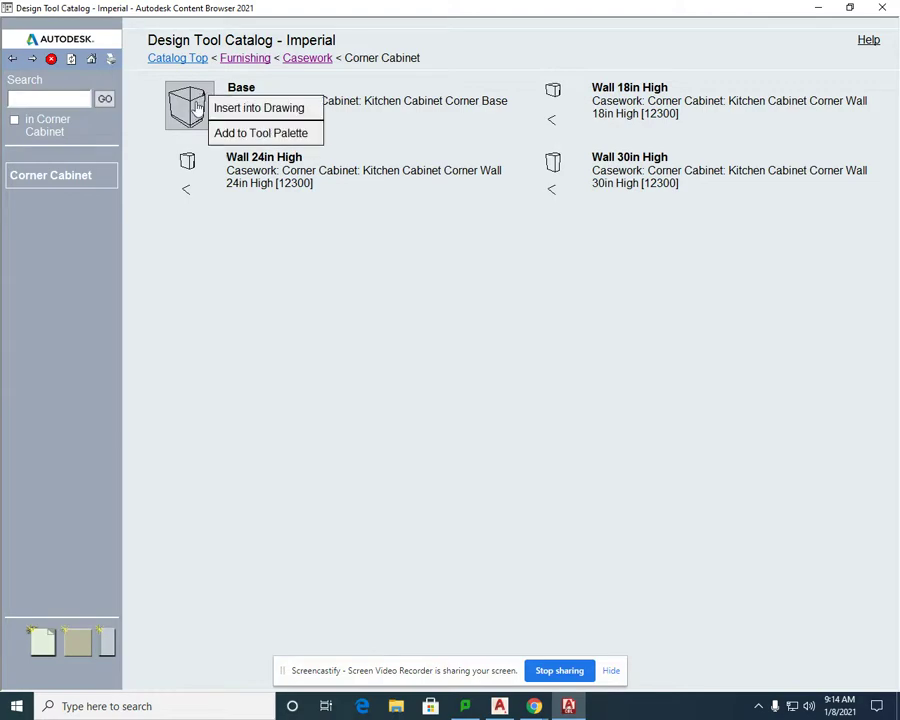
left_click(236, 110)
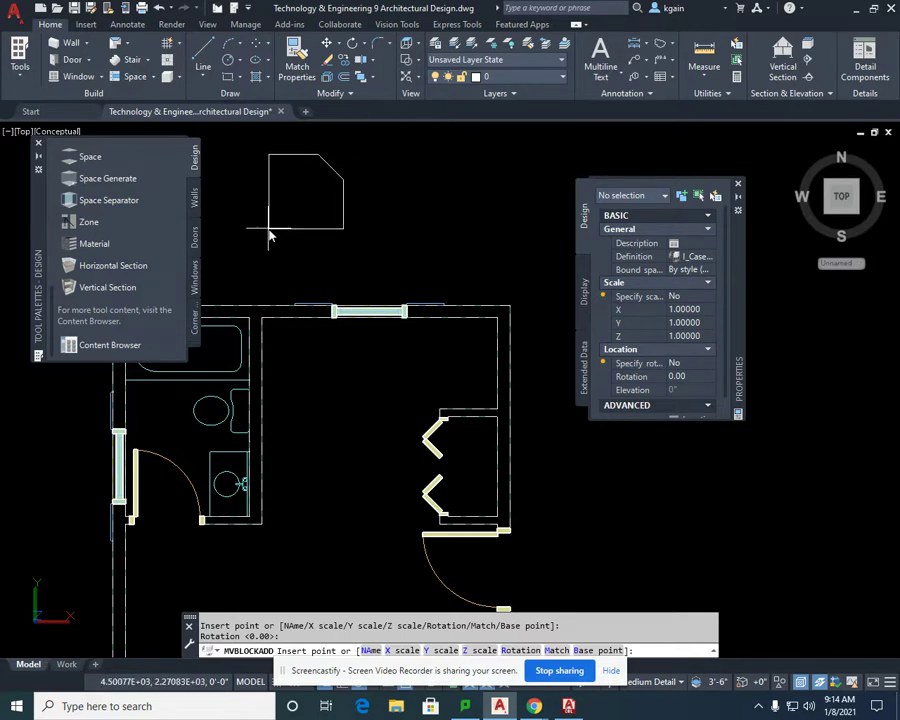
Place two Base corner cabinets above the plan, left and top centre, then end the insertion.
left_click(269, 233)
left_click(450, 225)
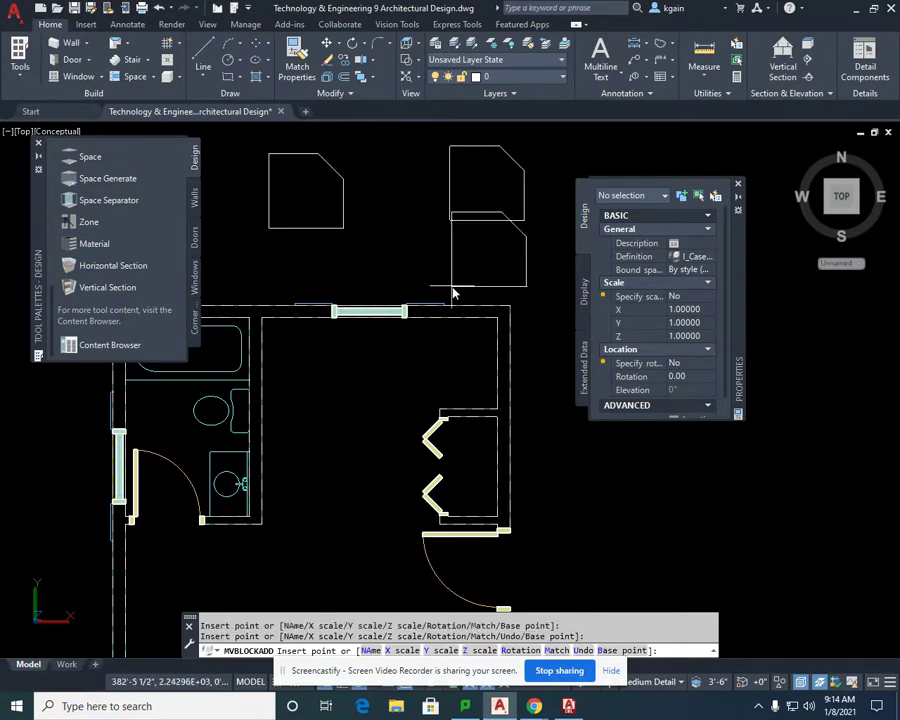
key("Escape")
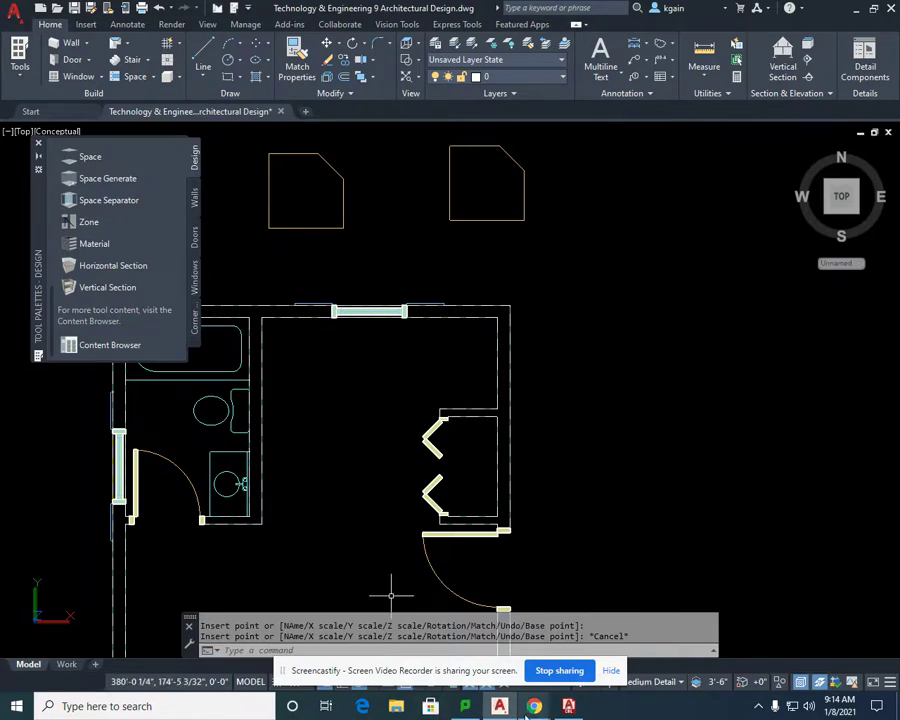
Return to Casework, open Base Cabinet and insert the 09in Wide cabinet into the drawing.
mouse_move(568, 706)
left_click(566, 600)
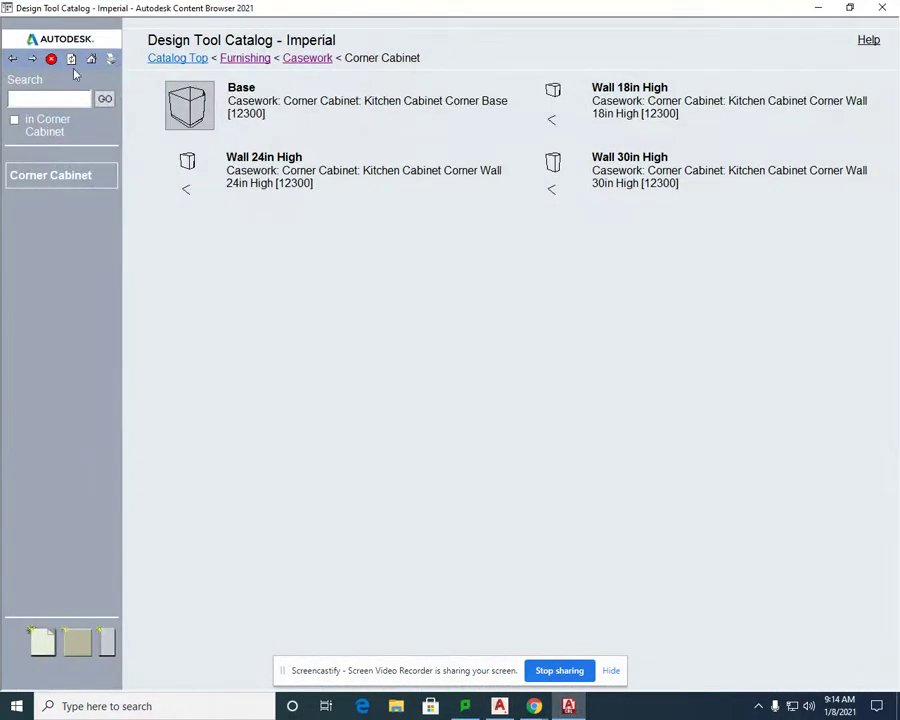
left_click(12, 59)
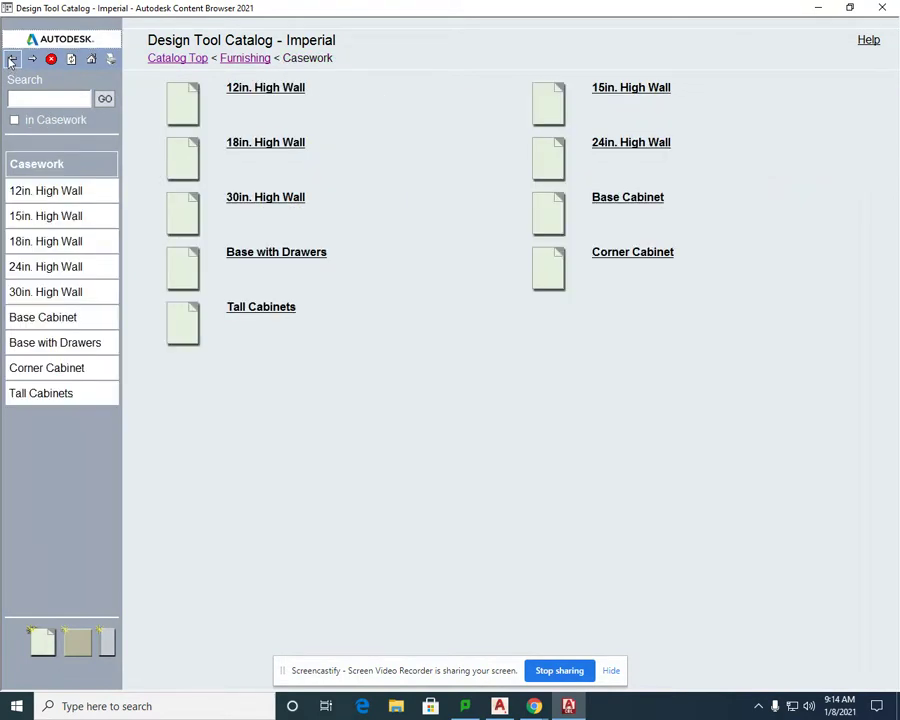
right_click(568, 187)
left_click(621, 203)
left_click(621, 197)
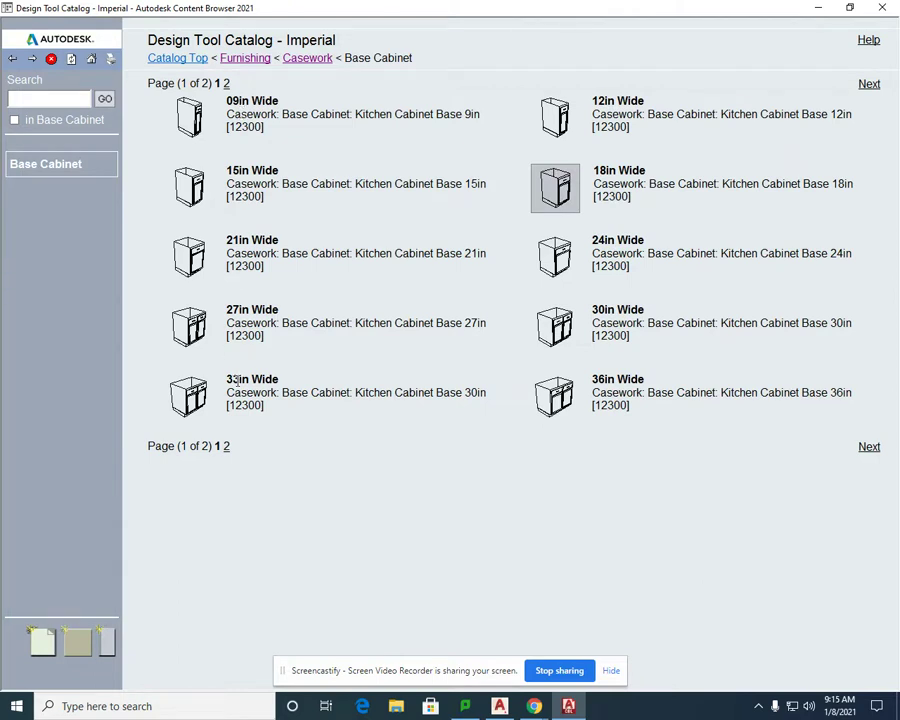
right_click(208, 111)
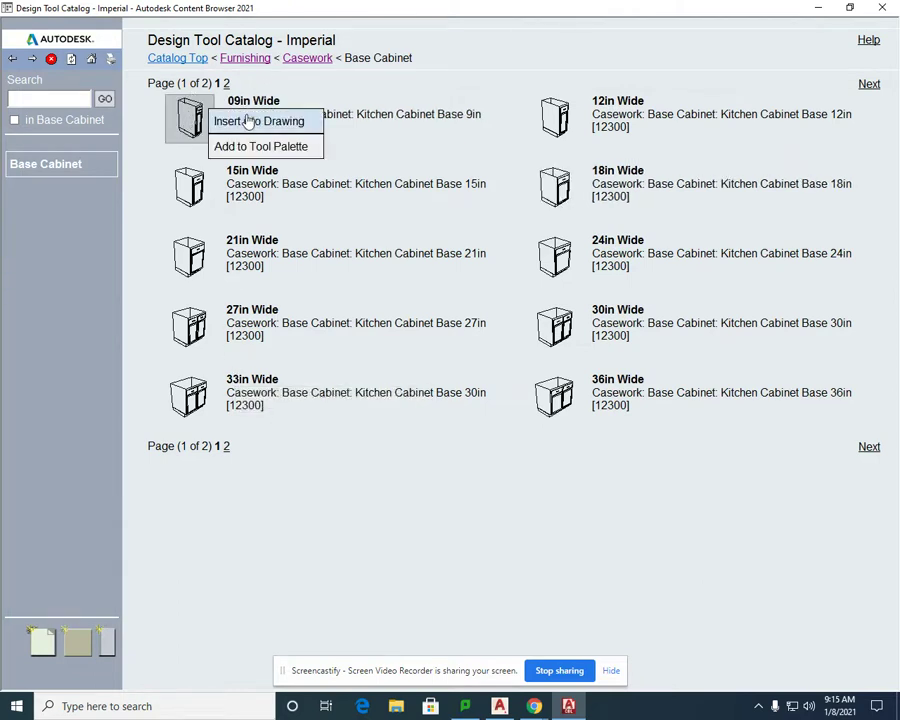
left_click(249, 121)
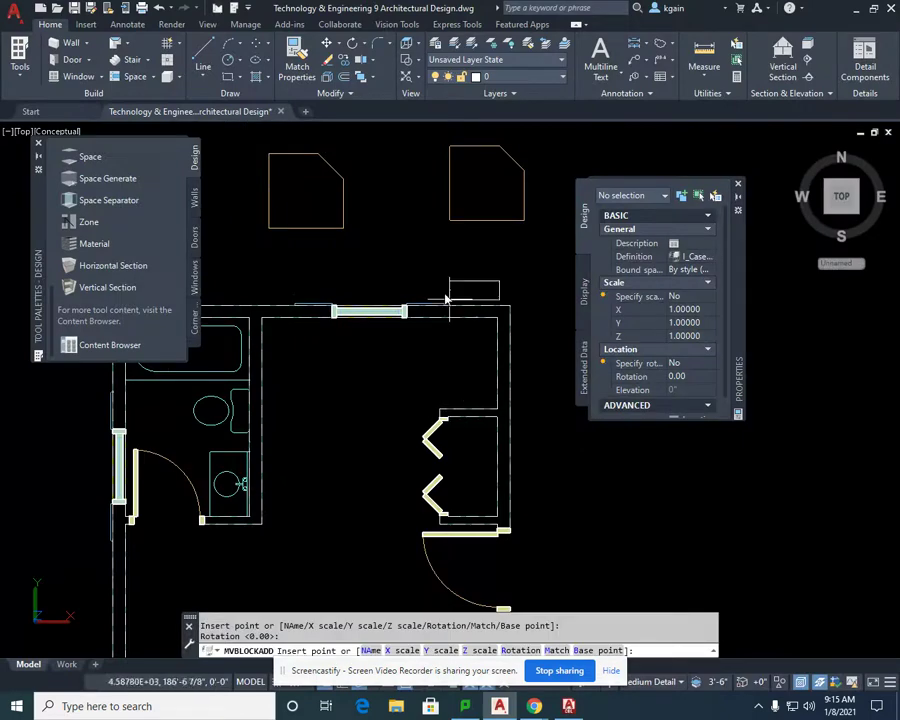
End the 09in Wide cabinet insertion, then zoom in and select it to check its placement.
right_click(510, 295)
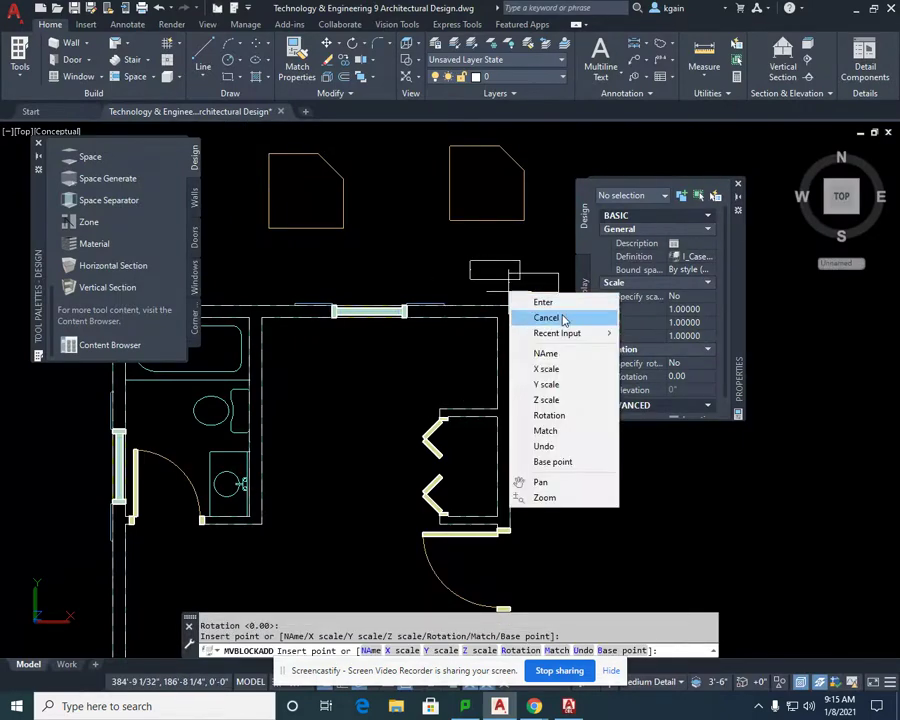
left_click(548, 318)
scroll(558, 297, "up", 5)
middle_click_drag(417, 254, 520, 335)
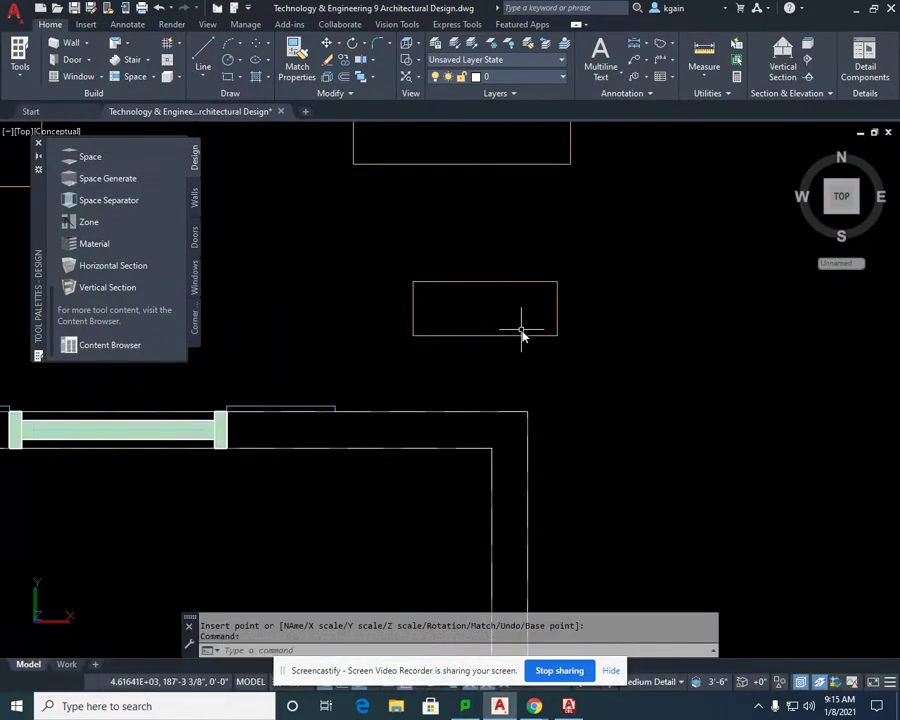
left_click(519, 335)
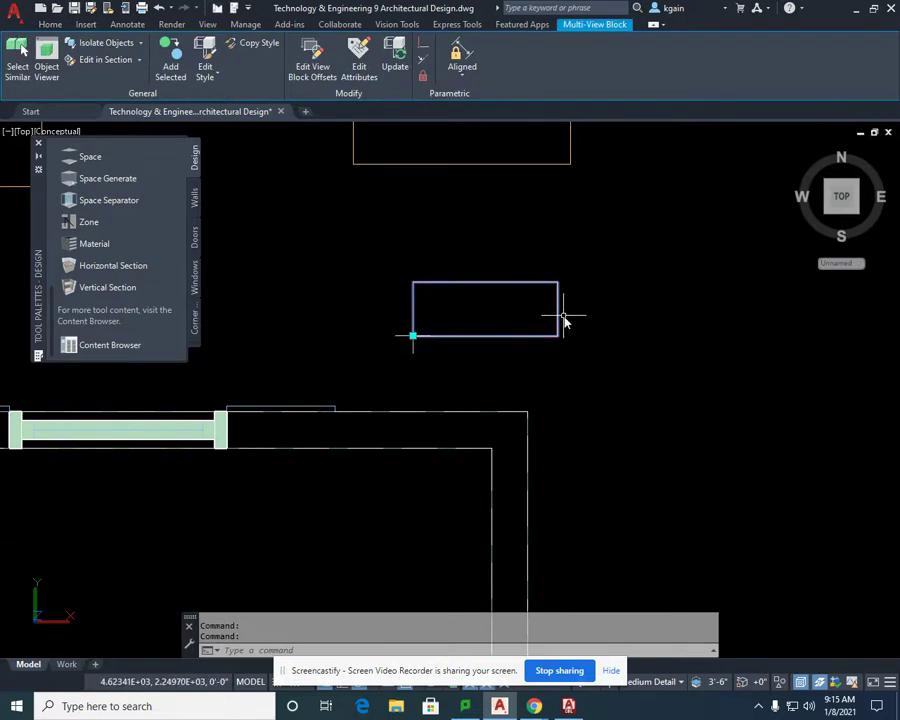
key("Escape")
scroll(563, 319, "down", 4)
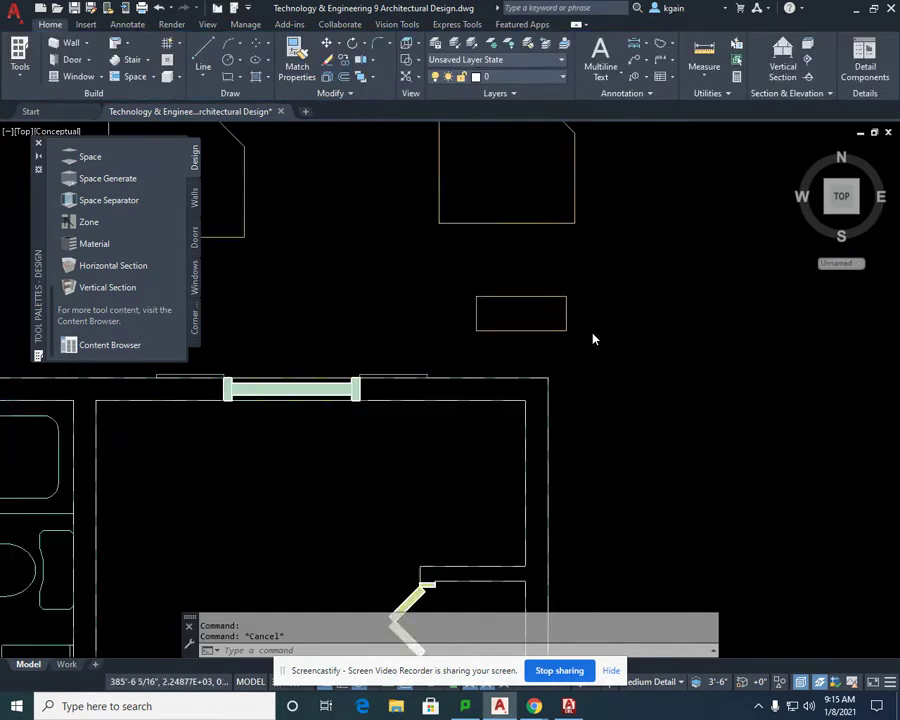
left_click(408, 45)
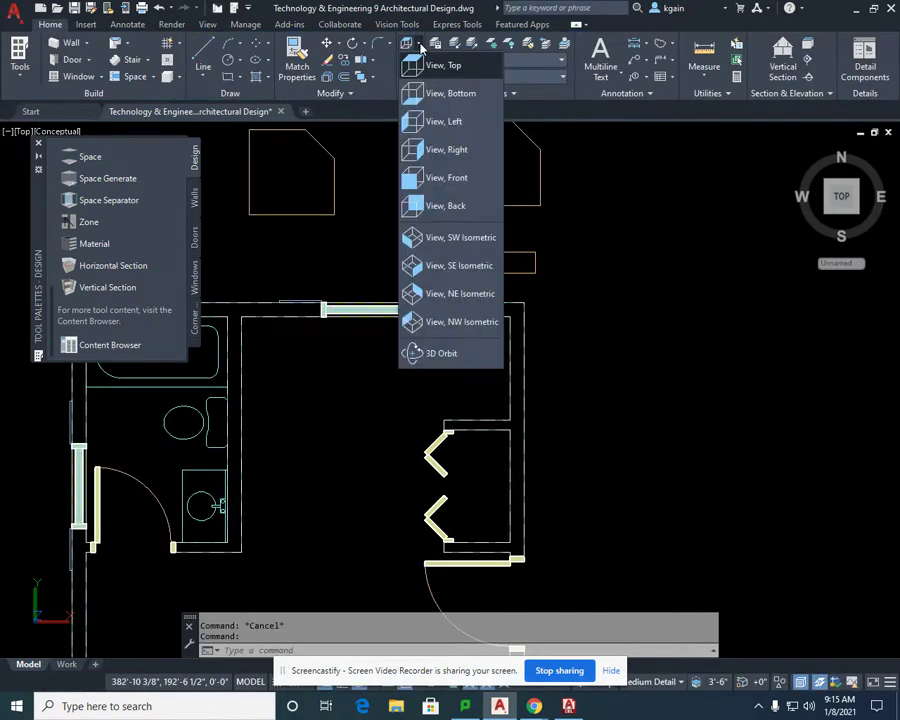
left_click(443, 355)
left_click_drag(552, 359, 506, 267)
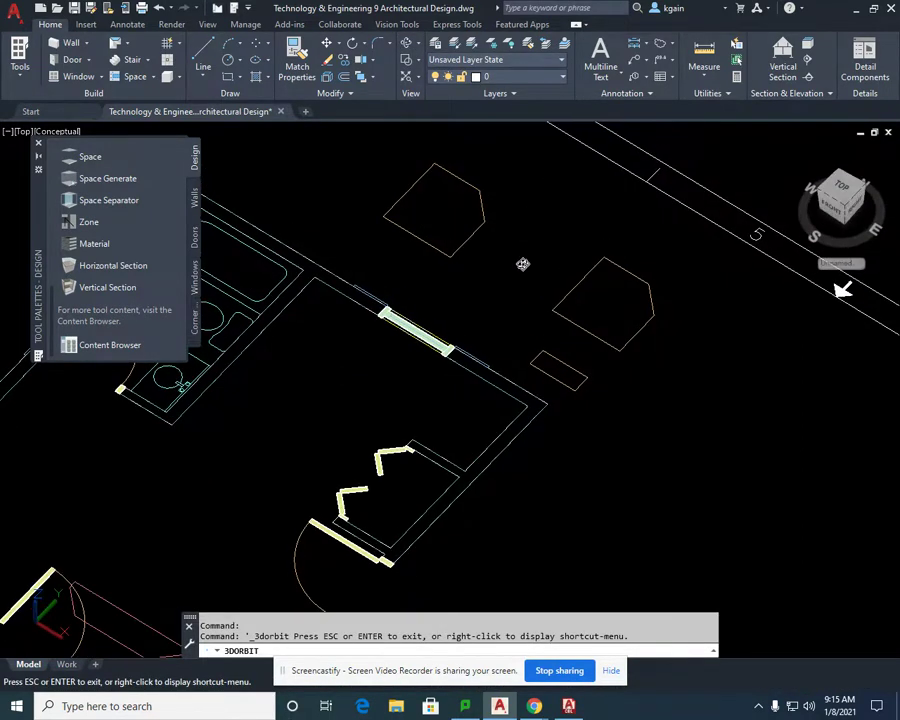
key("Escape")
scroll(632, 380, "up", 5)
scroll(619, 430, "down", 10)
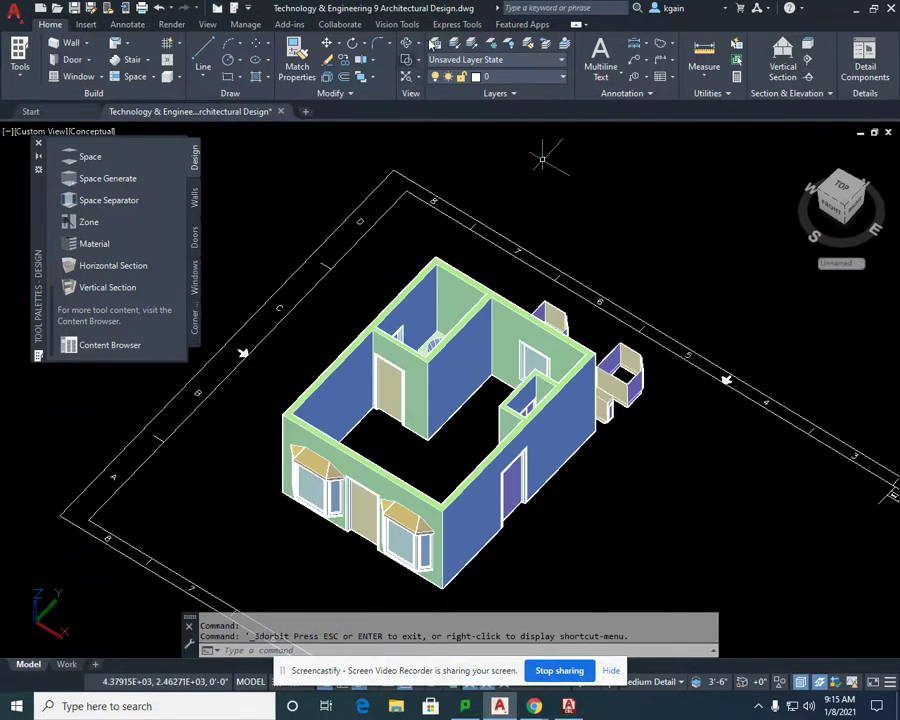
left_click(418, 43)
left_click(418, 66)
scroll(340, 236, "up", 4)
scroll(446, 286, "down", 1)
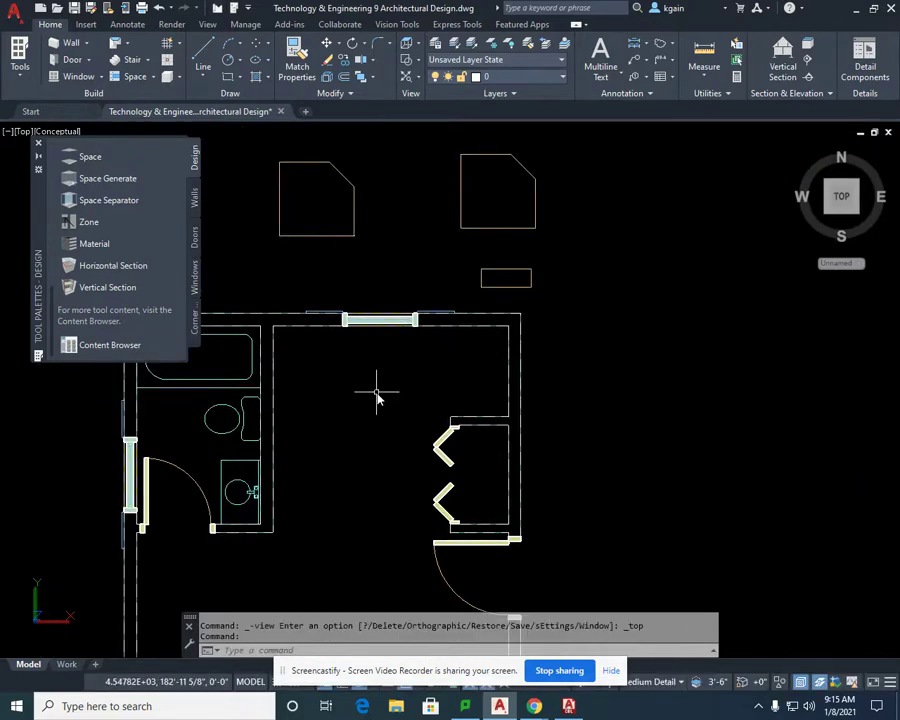
middle_click_drag(370, 376, 374, 349)
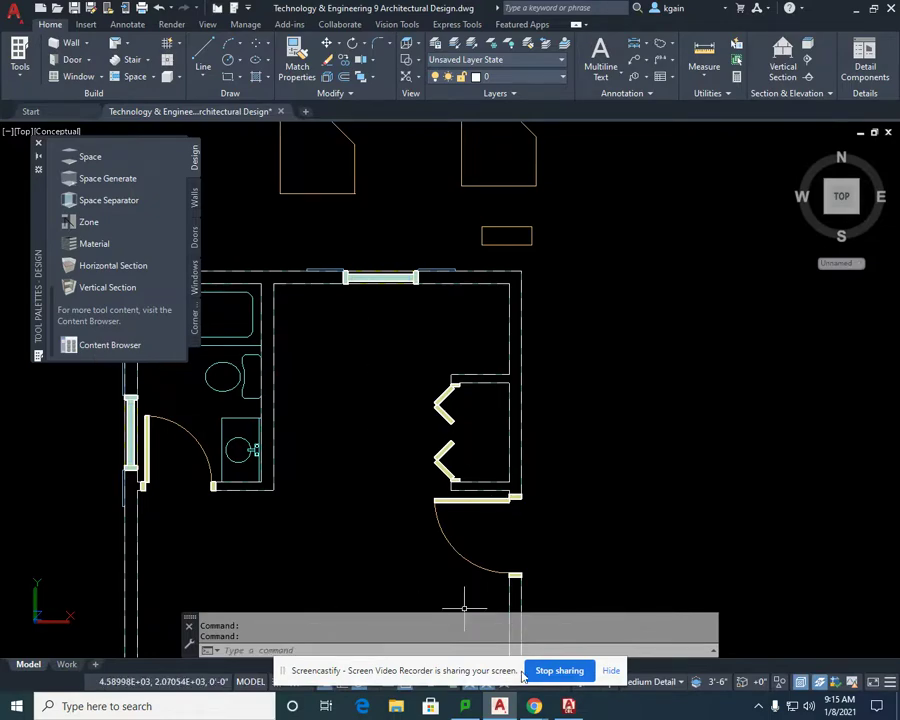
Return to the catalog top and browse the Equipment > Residential subcategory.
left_click(569, 706)
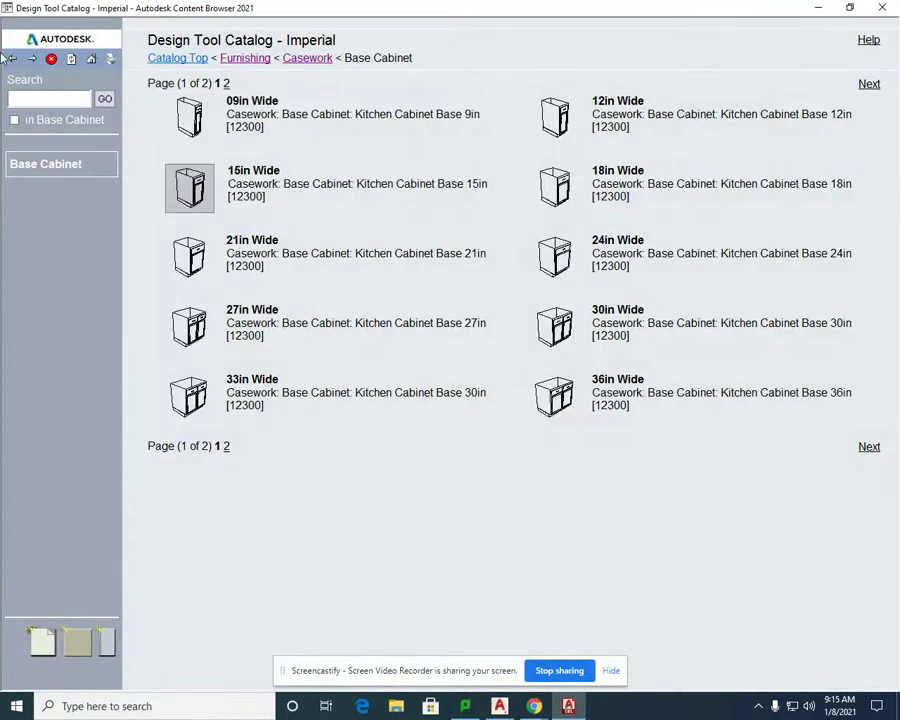
left_click(9, 60)
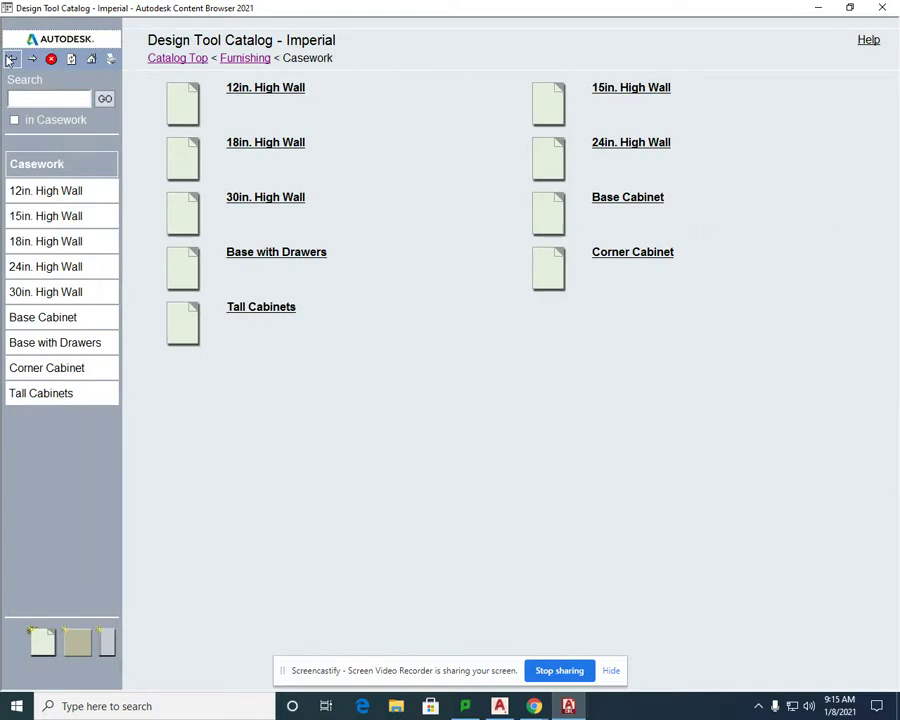
left_click(172, 59)
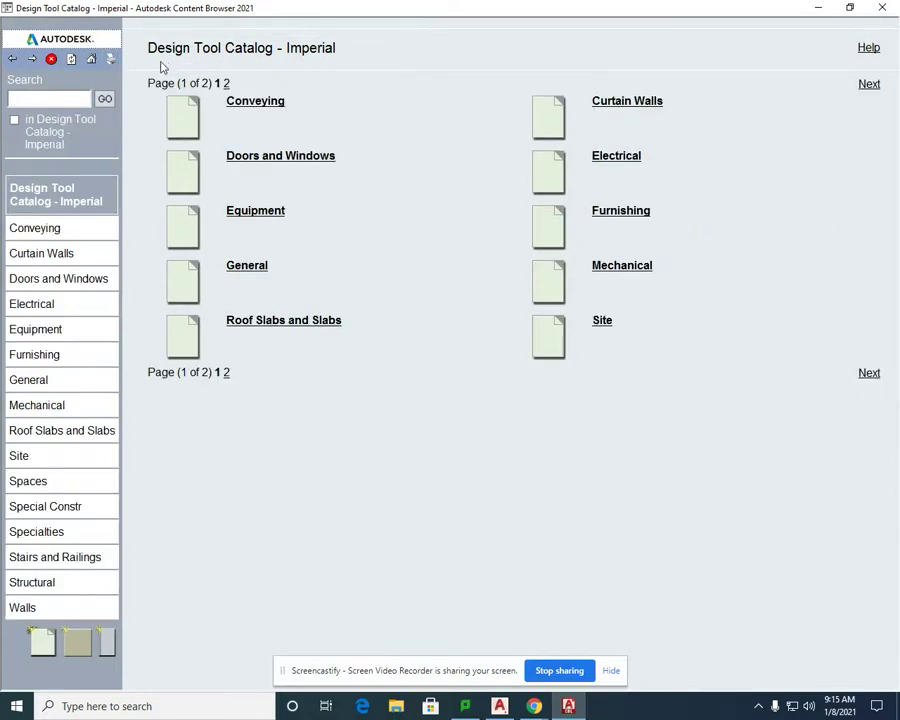
mouse_move(53, 370)
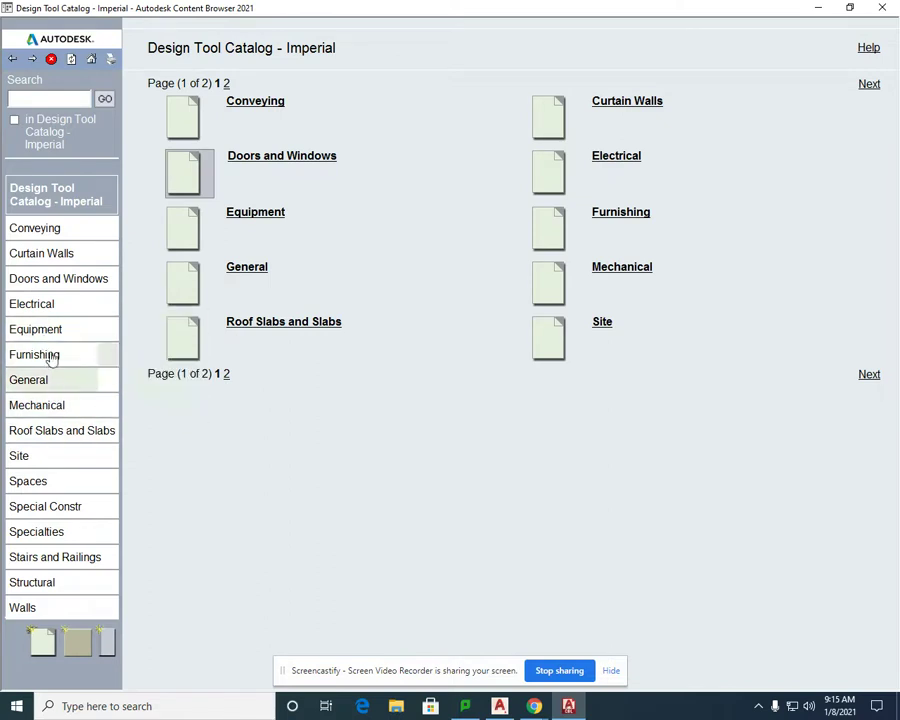
left_click(45, 331)
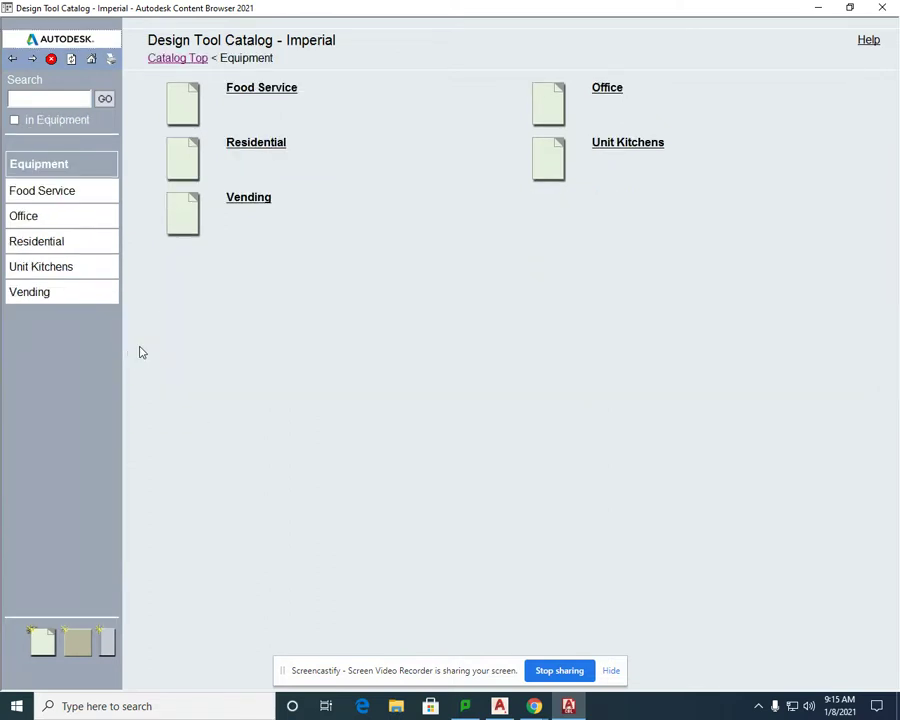
left_click(249, 146)
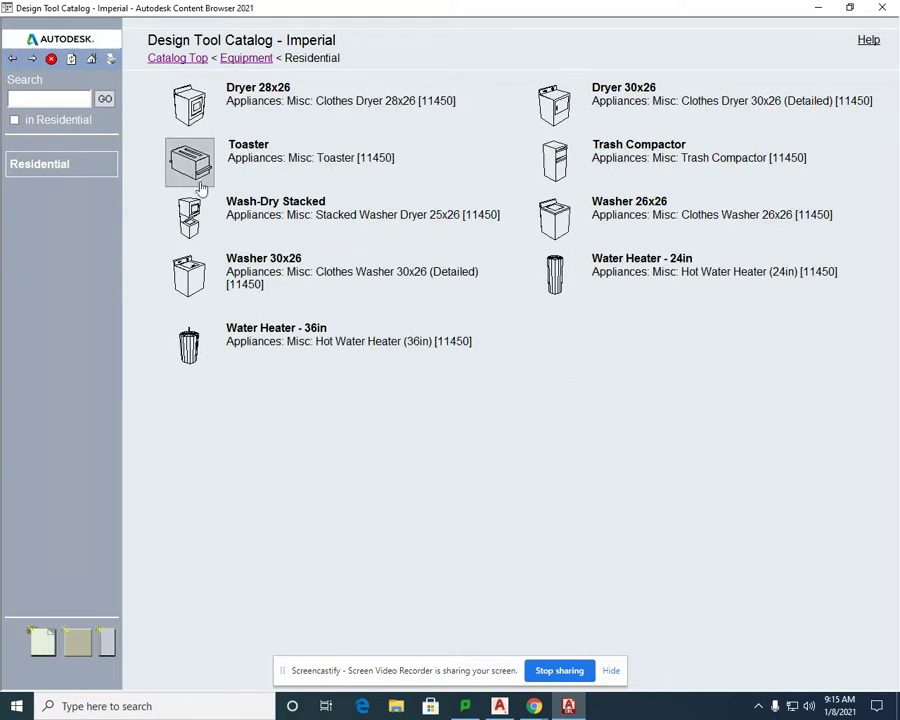
mouse_move(202, 116)
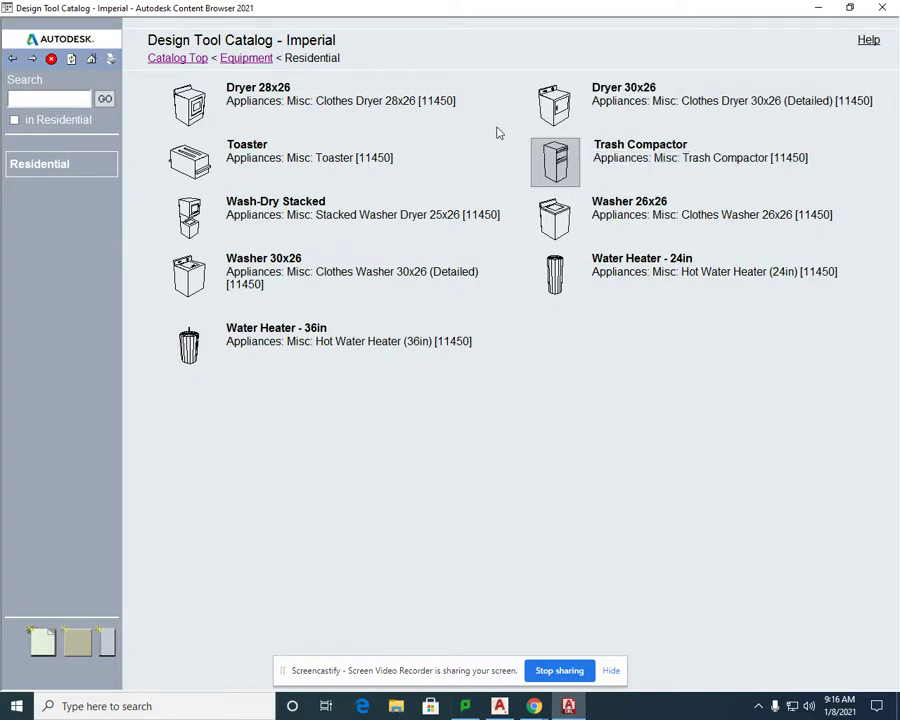
mouse_move(201, 160)
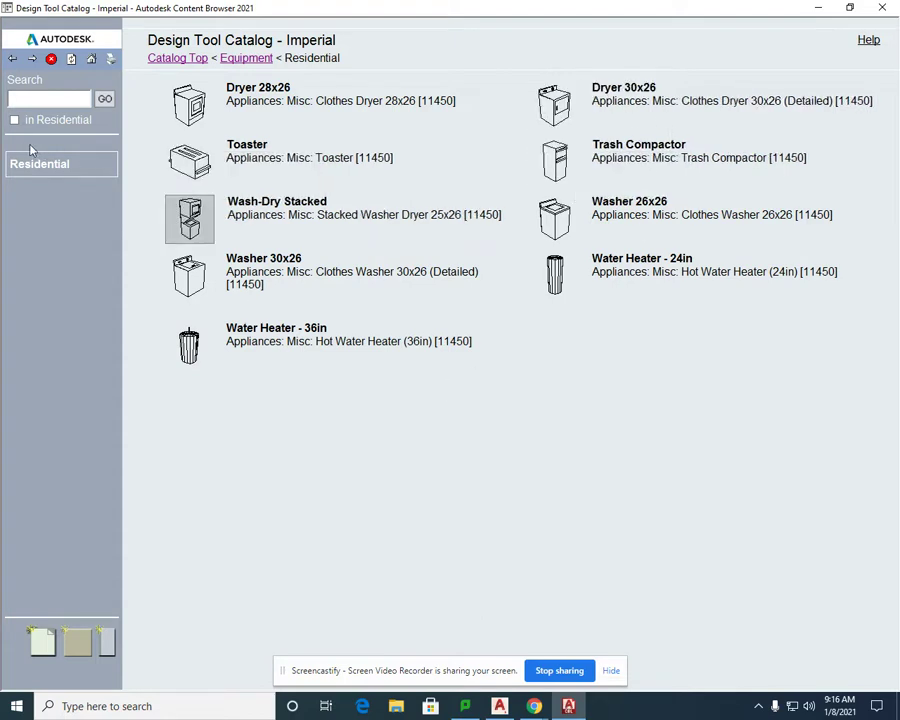
Open the Equipment > Food Service > Refrigerator items.
left_click(13, 59)
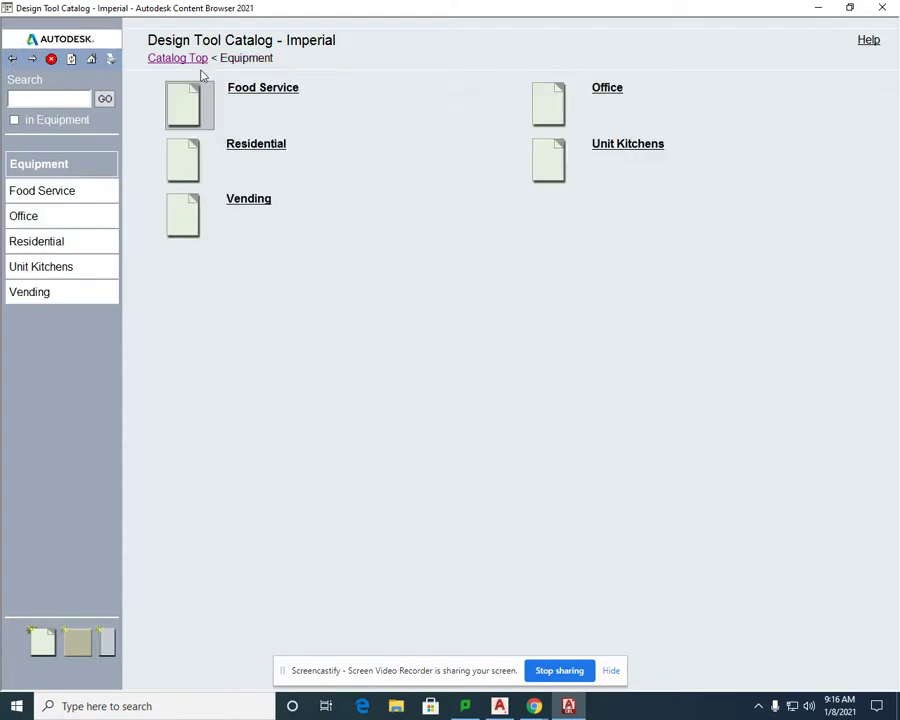
left_click(246, 92)
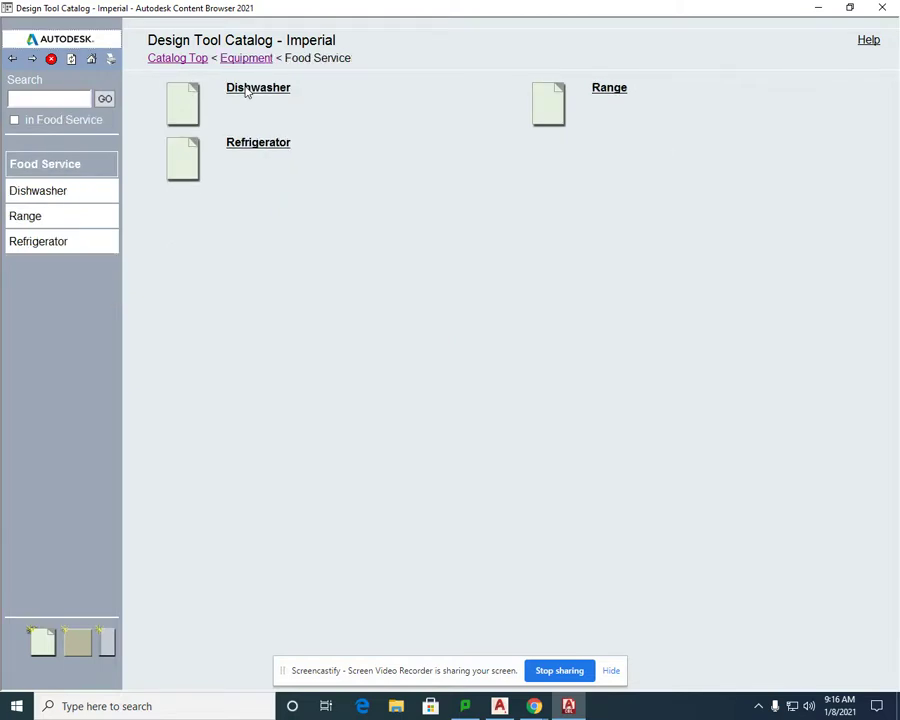
left_click(229, 143)
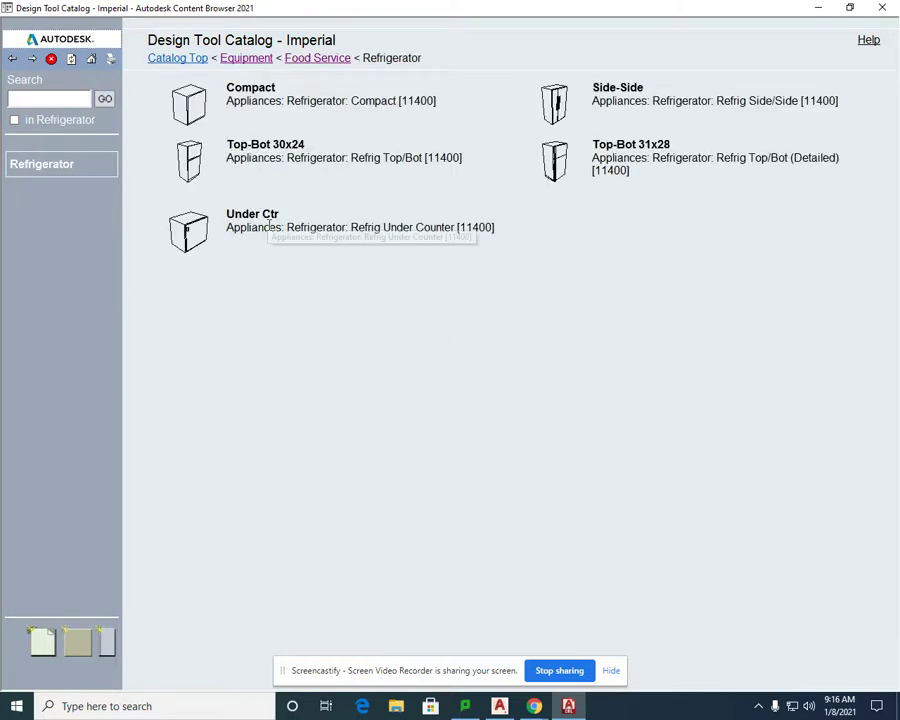
left_click(649, 141)
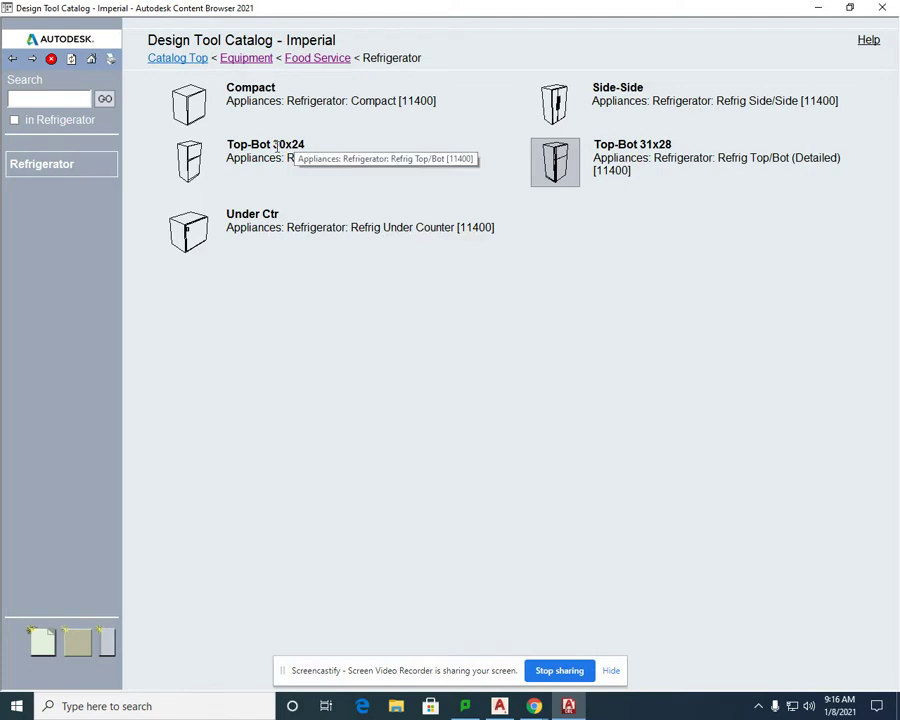
Insert the Top-Bot 30x24 refrigerator above the plan's left side and end the command.
right_click(208, 155)
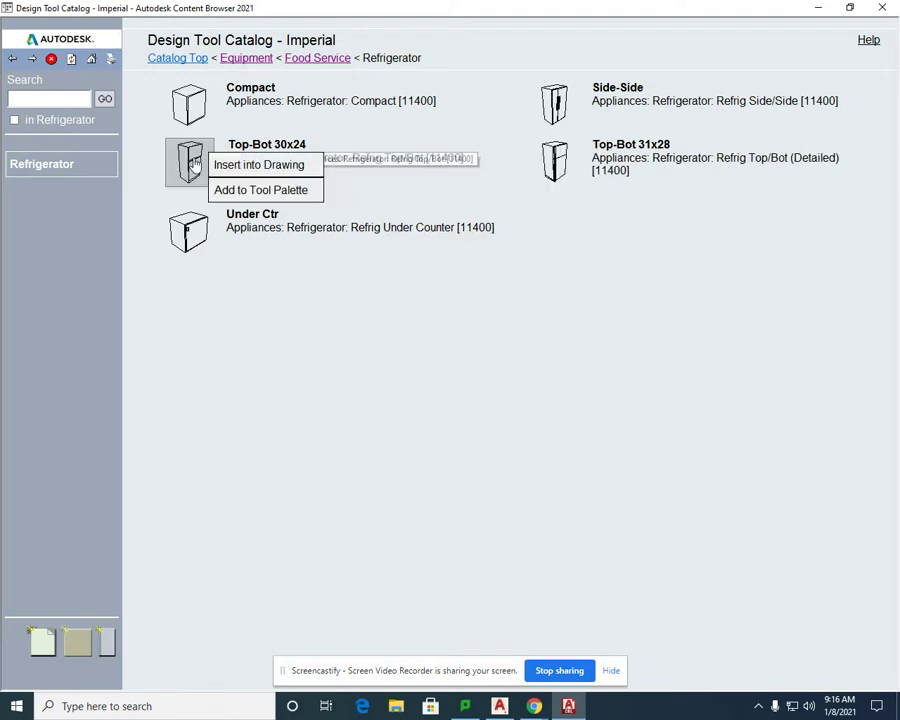
left_click(276, 166)
left_click(230, 245)
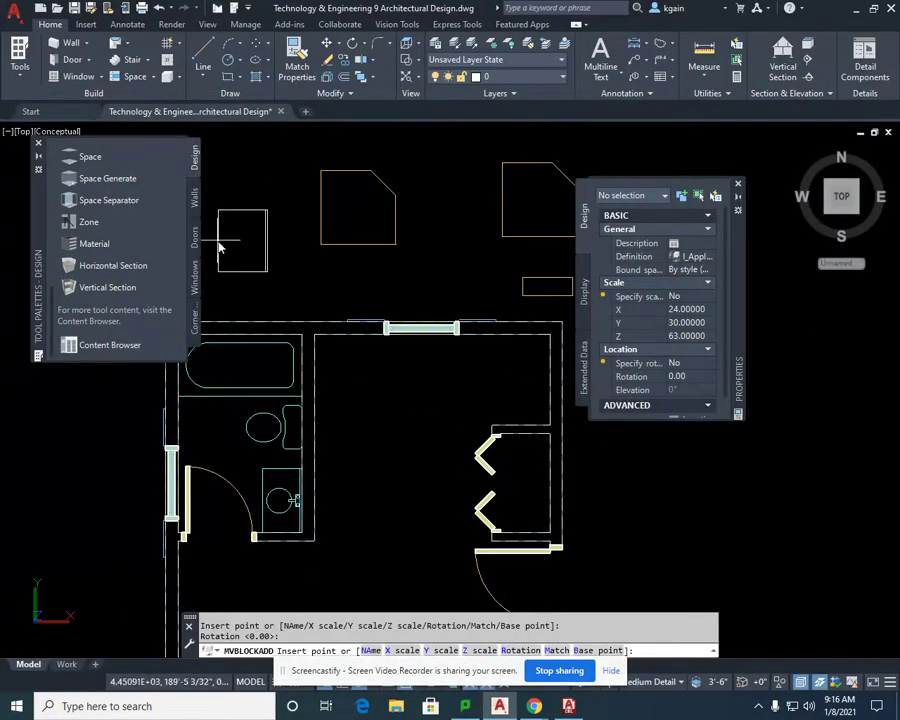
key("Escape")
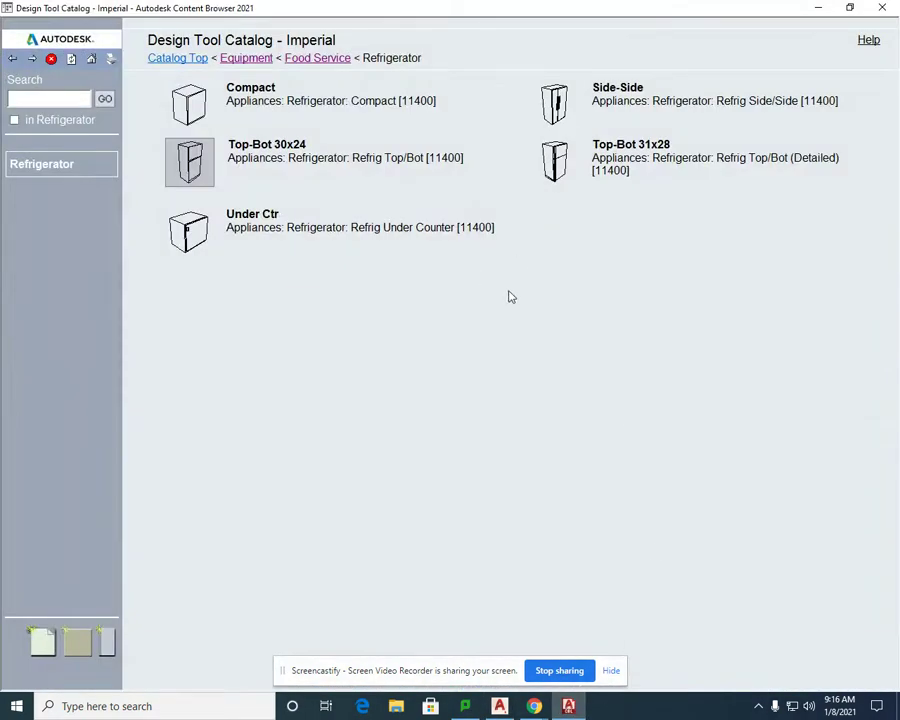
Go back to Food Service, open Range and insert the Range 26x24 into the drawing.
right_click(570, 96)
key("Escape")
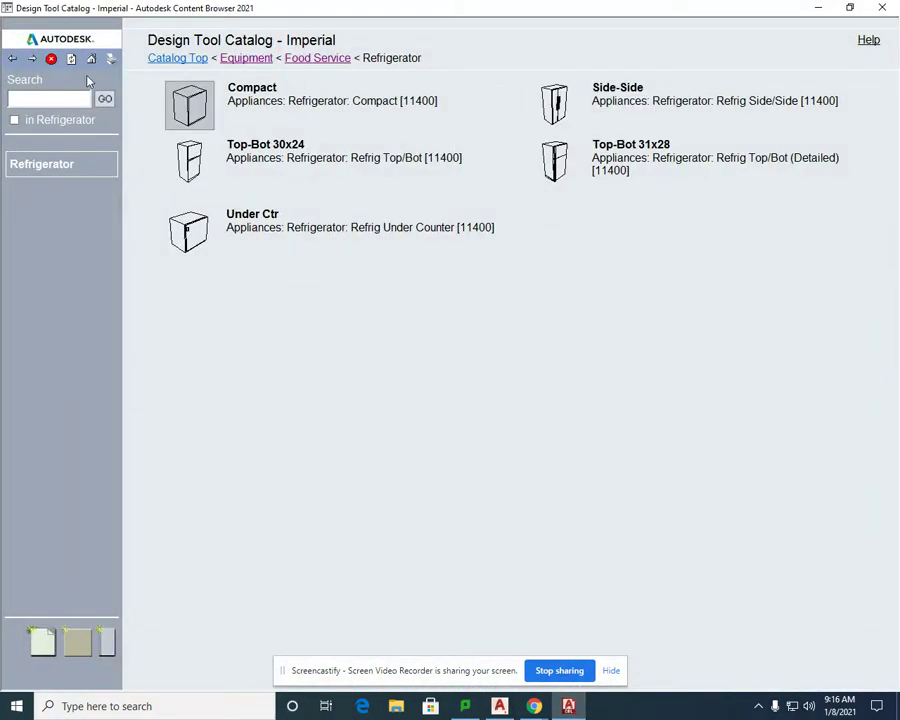
left_click(14, 59)
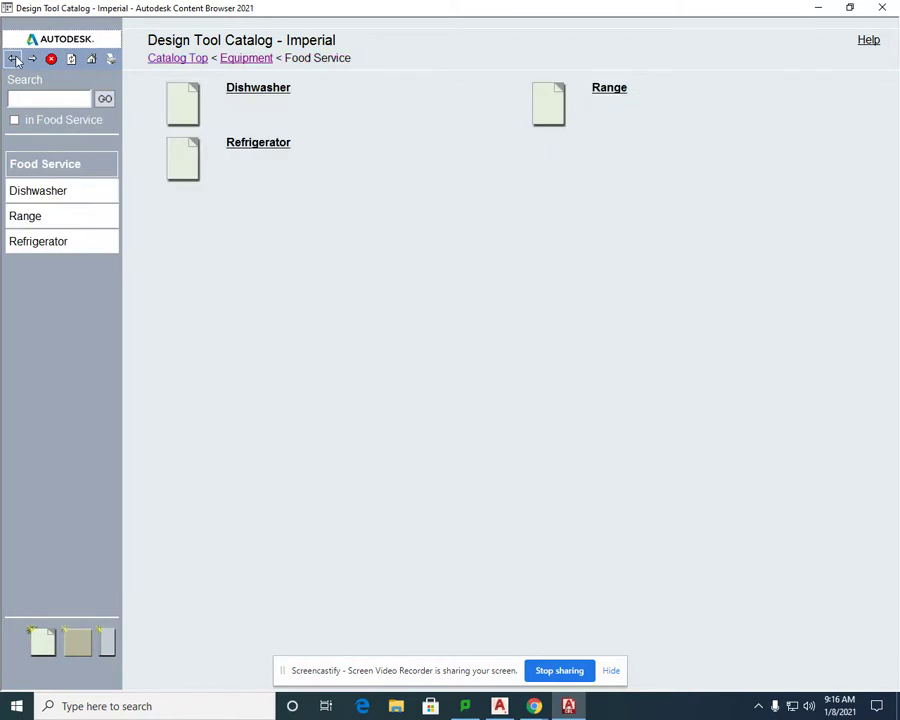
left_click(616, 92)
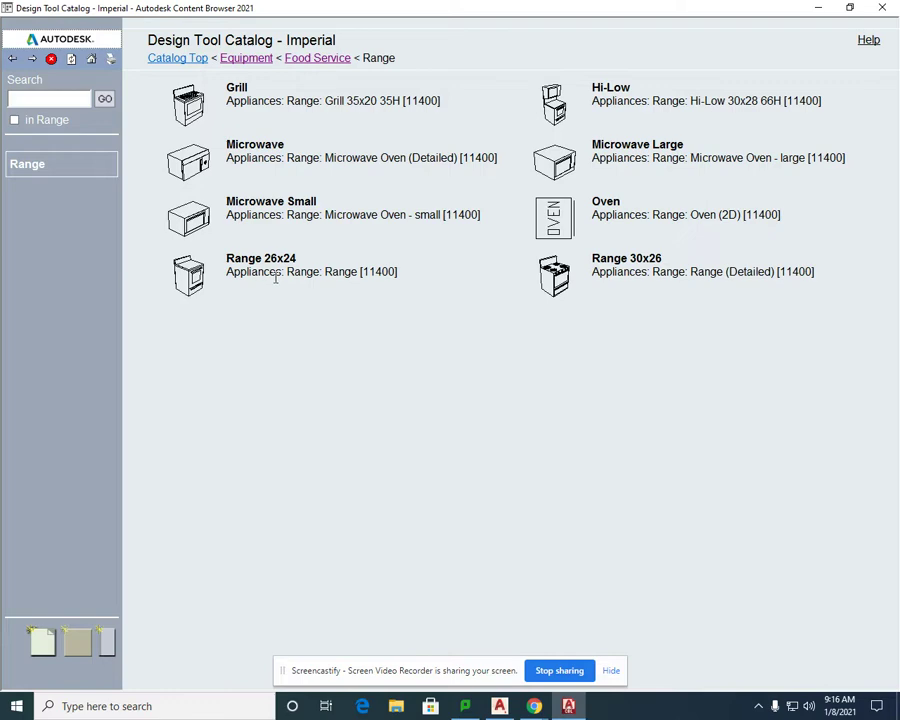
right_click(205, 272)
left_click(230, 278)
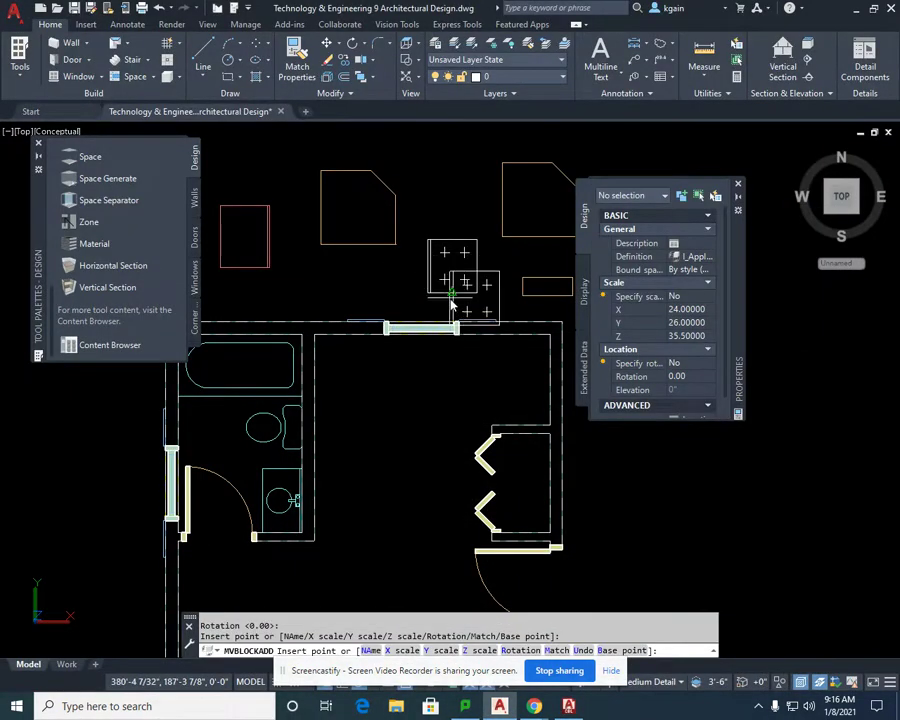
Place the Range 26x24 above the kitchen wall and end the insertion.
left_click(450, 300)
key("Escape")
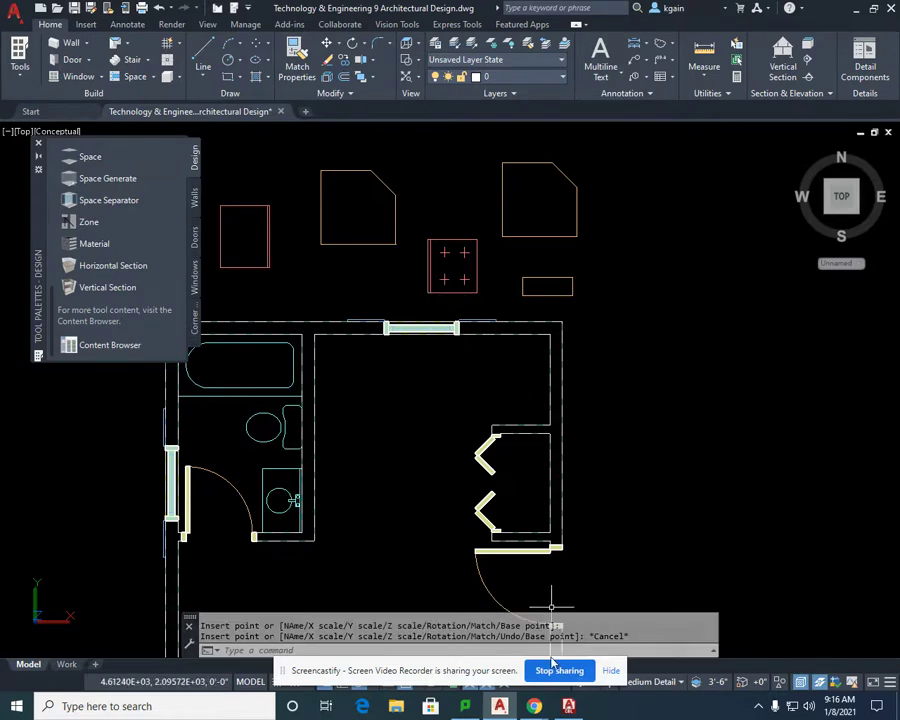
key("alt+Tab")
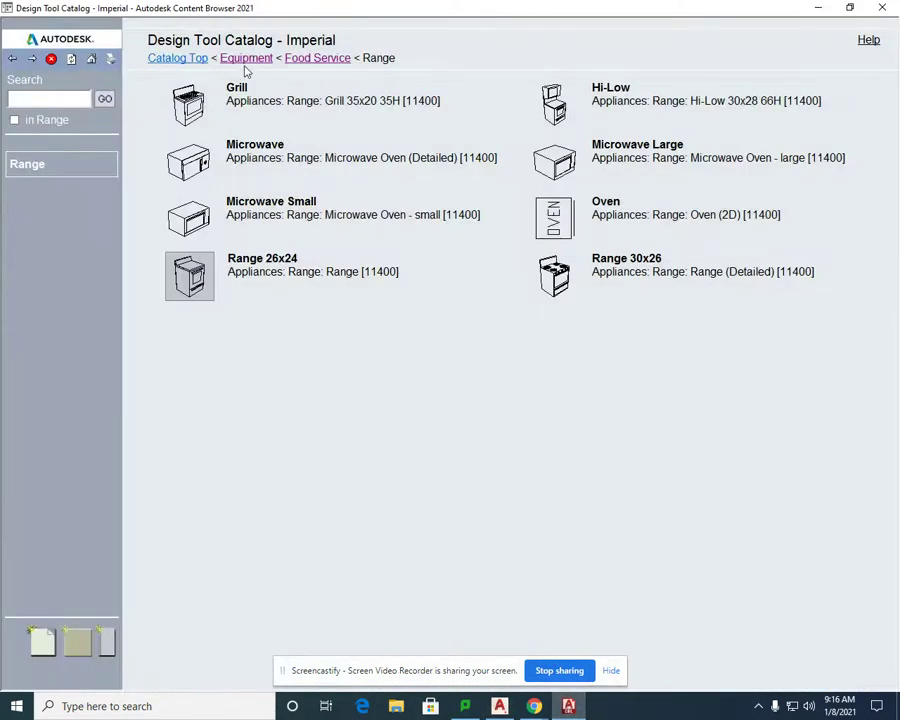
From the catalog top, open Furnishing > Casework > Base Cabinet page 2 and insert 42in Wide.
left_click(191, 59)
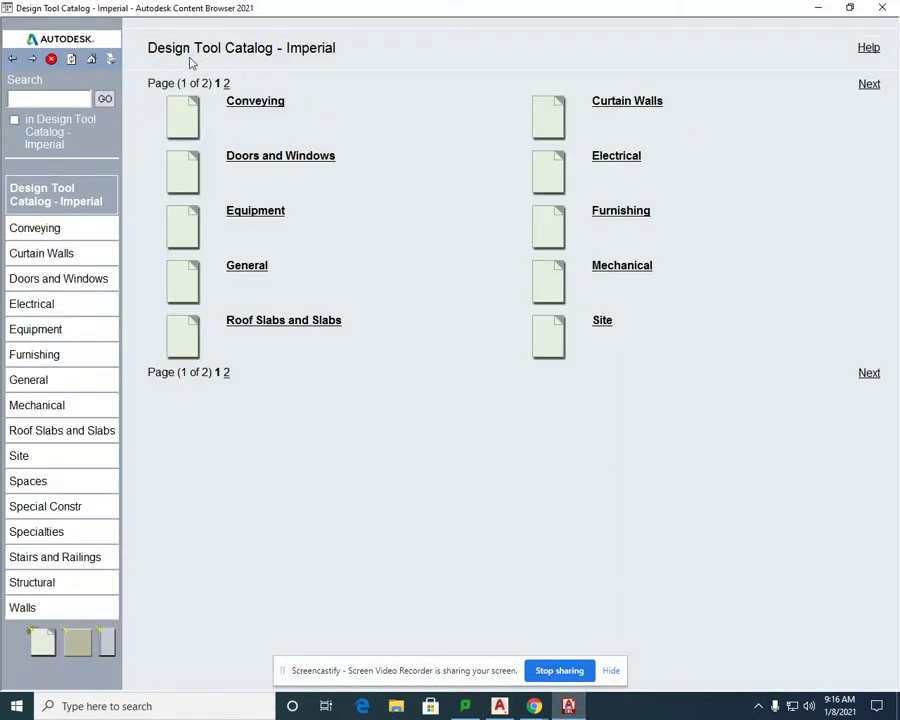
left_click(613, 215)
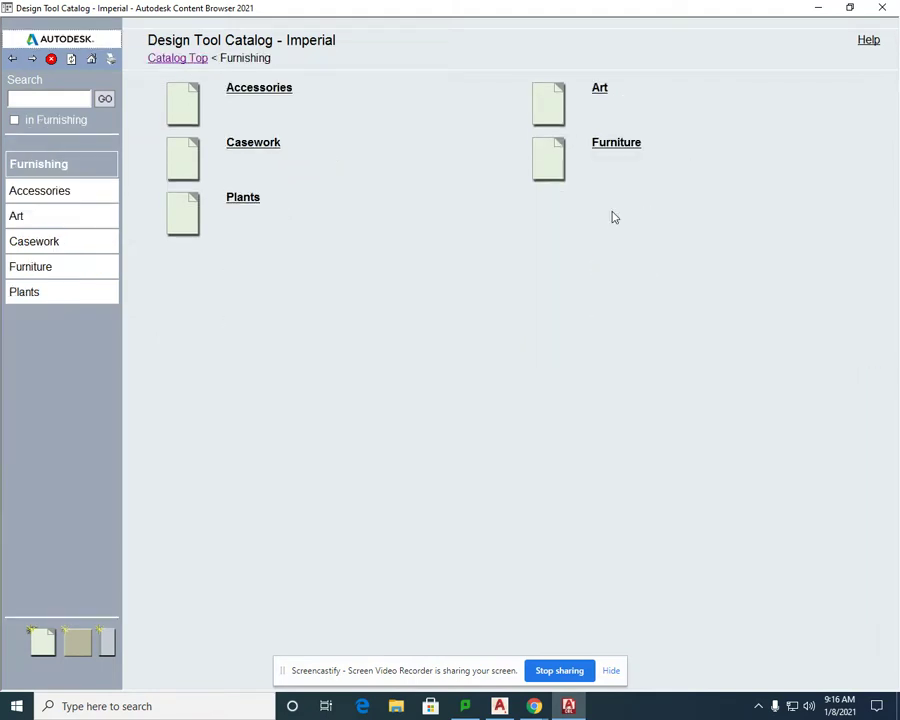
left_click(272, 149)
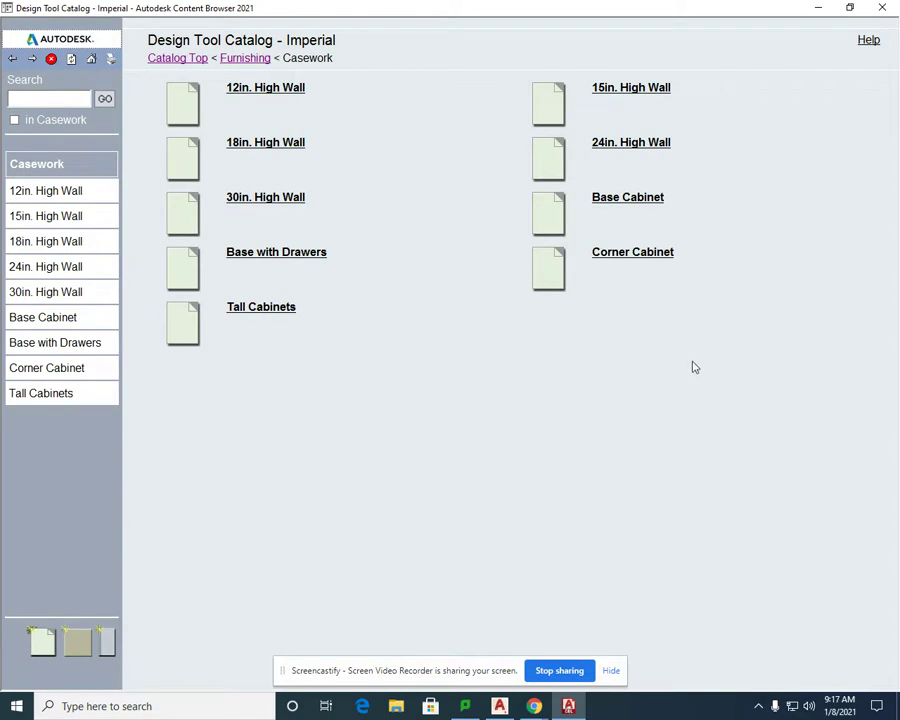
left_click(647, 201)
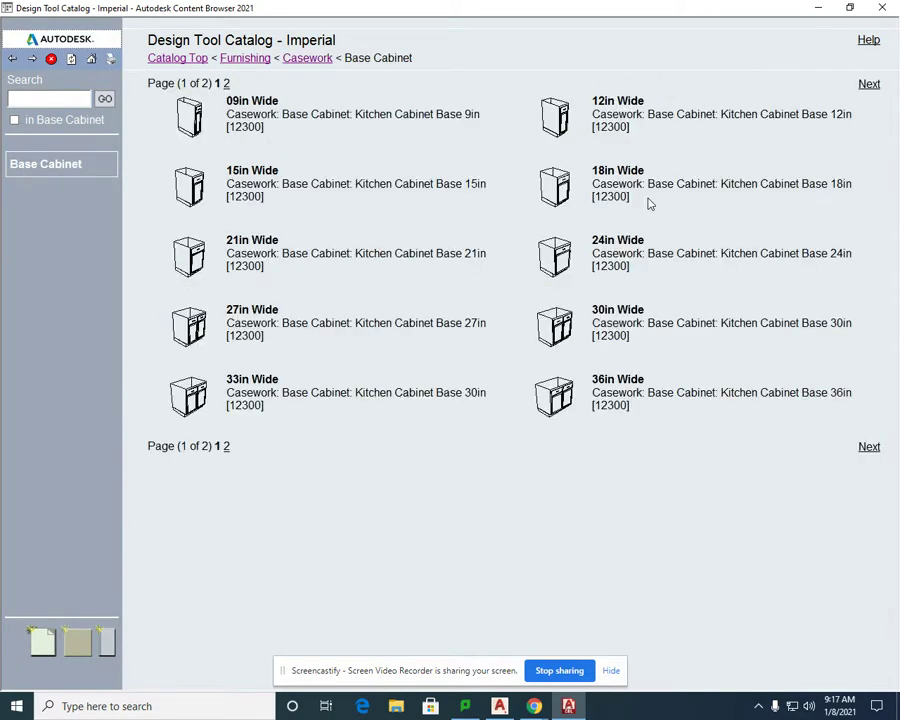
left_click(226, 447)
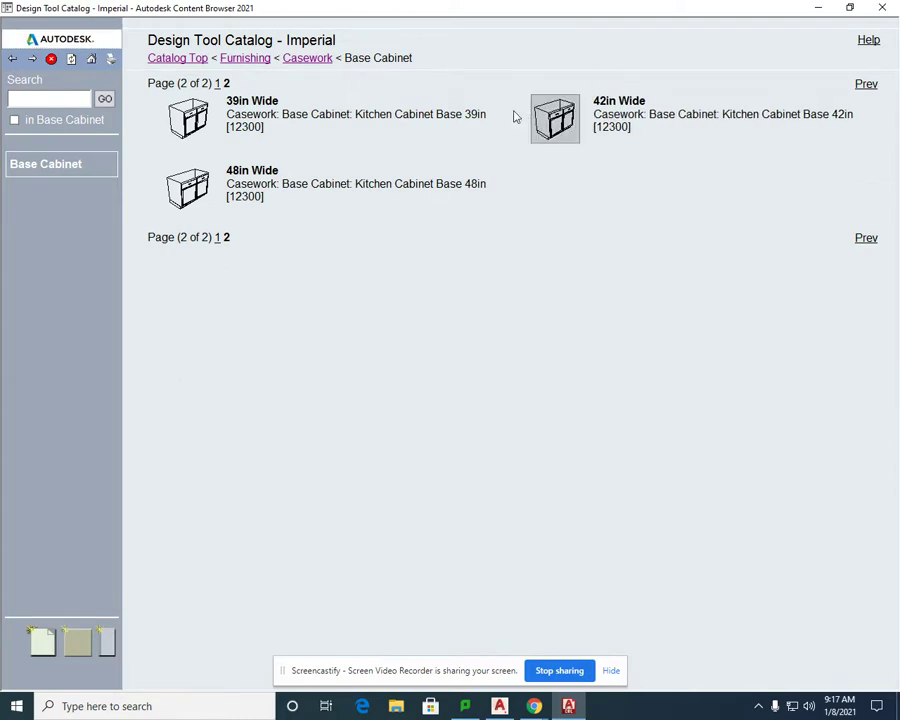
right_click(574, 110)
left_click(614, 120)
Pan to open space, place the 42in Wide cabinet and end the insertion.
middle_click_drag(644, 390, 379, 310)
middle_click_drag(406, 216, 450, 357)
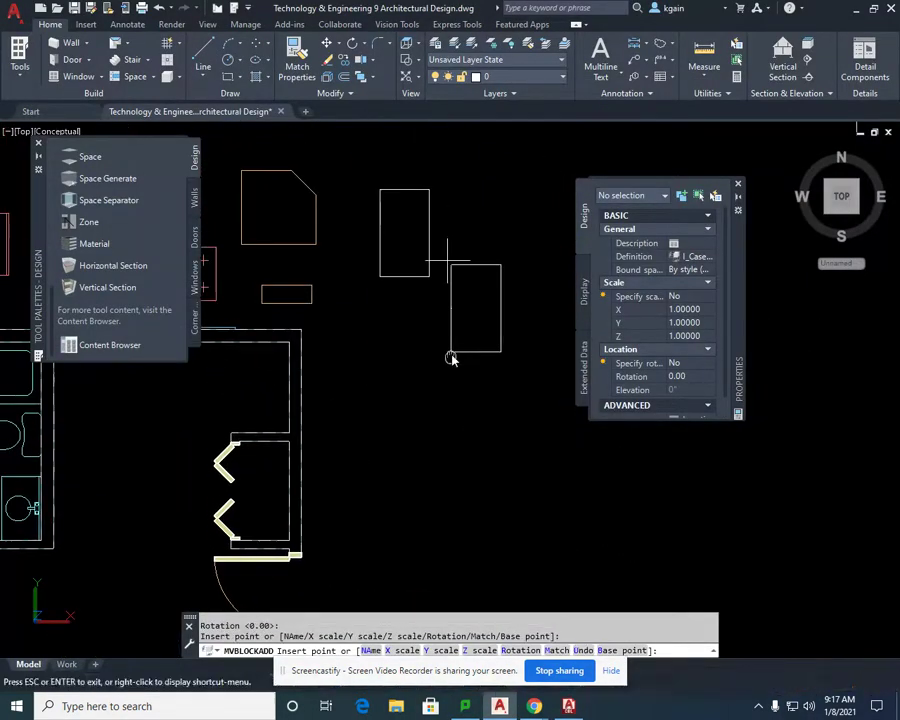
key("Escape")
Select the new 42in Wide cabinet to check it, then deselect it.
left_click(384, 262)
left_click(368, 293)
scroll(454, 376, "up", 2)
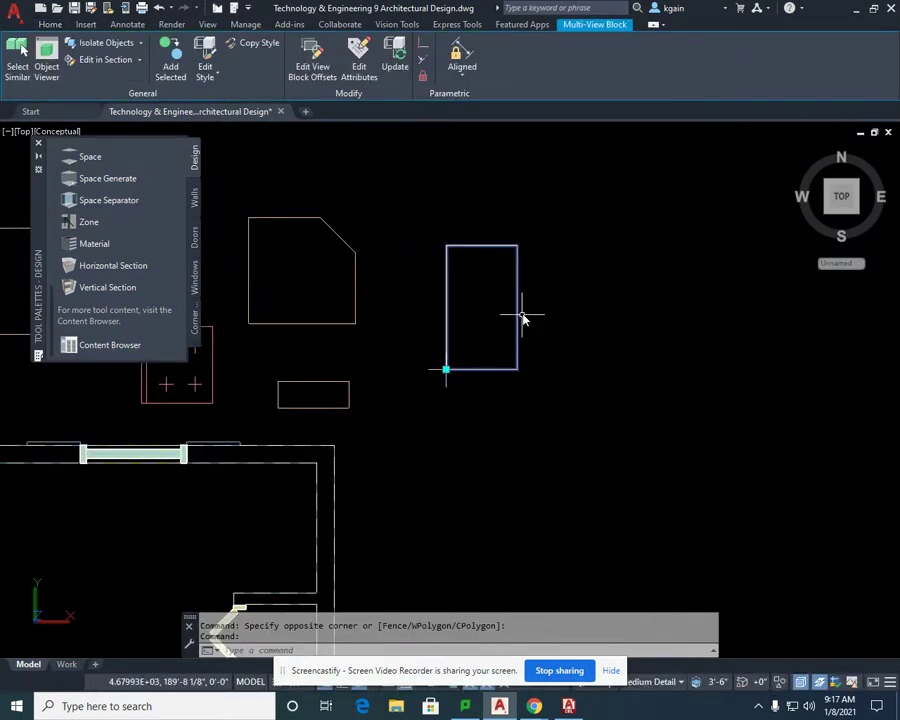
middle_click_drag(496, 332, 556, 362)
key("Escape")
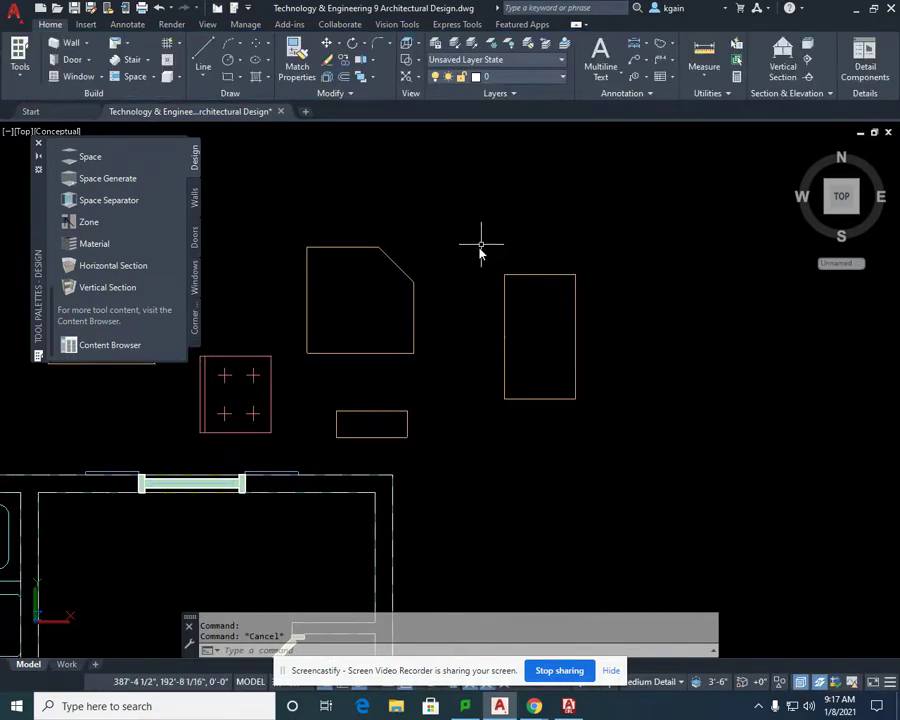
Browse the content catalog from its top level to Mechanical > Plumbing Fixtures > Sink.
left_click(569, 706)
left_click(13, 59)
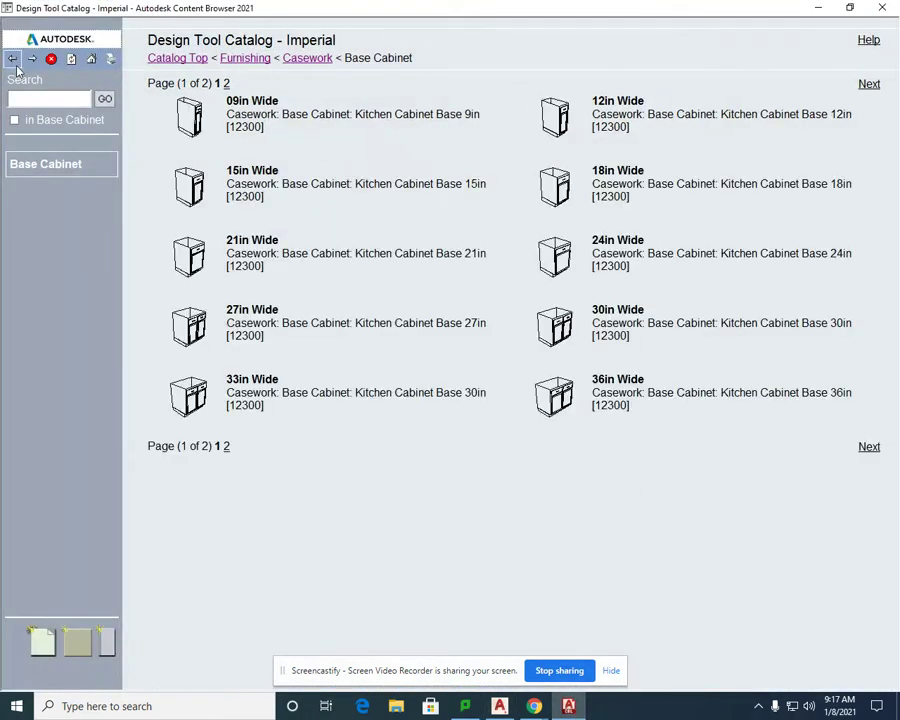
left_click(180, 59)
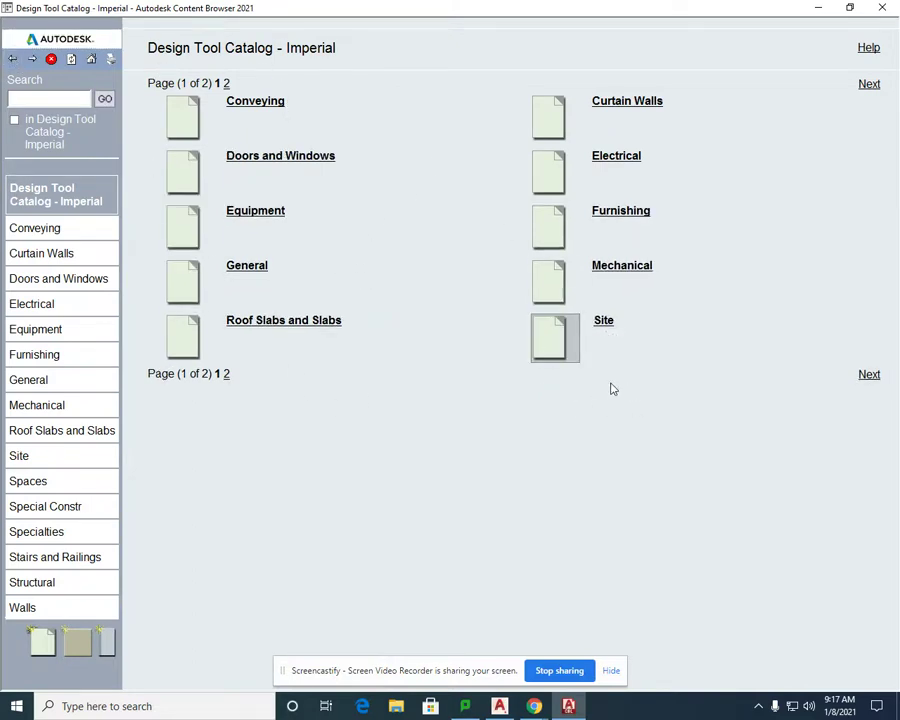
left_click(622, 266)
left_click(283, 150)
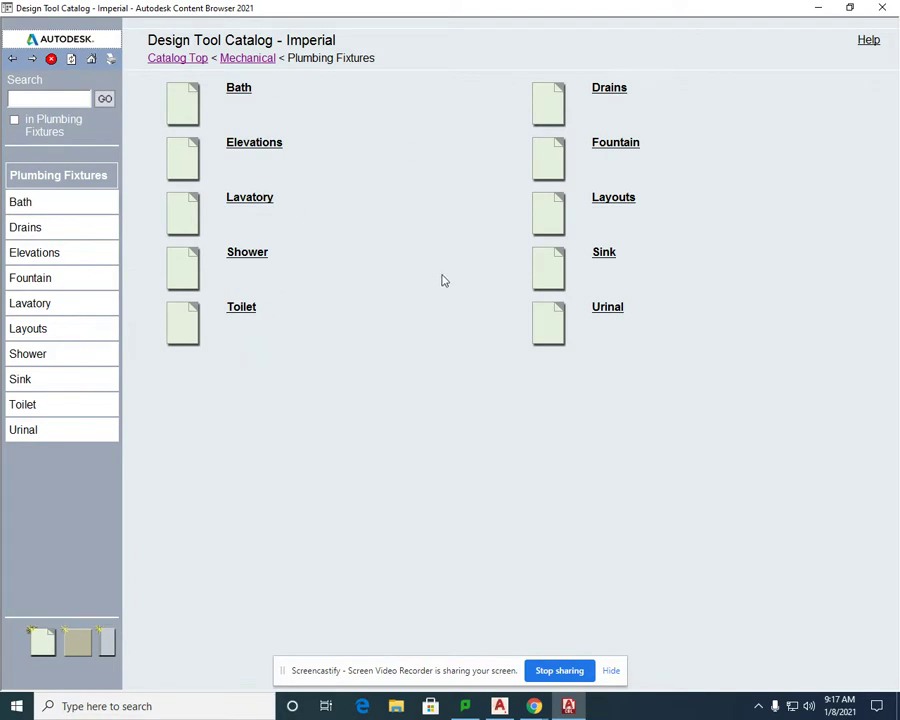
right_click(573, 207)
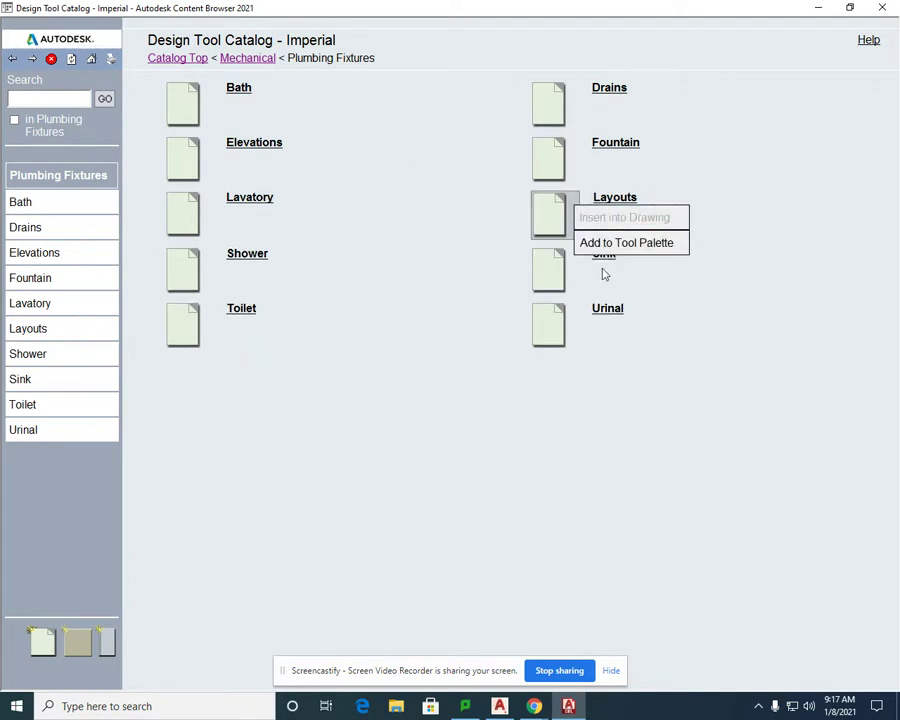
left_click(607, 262)
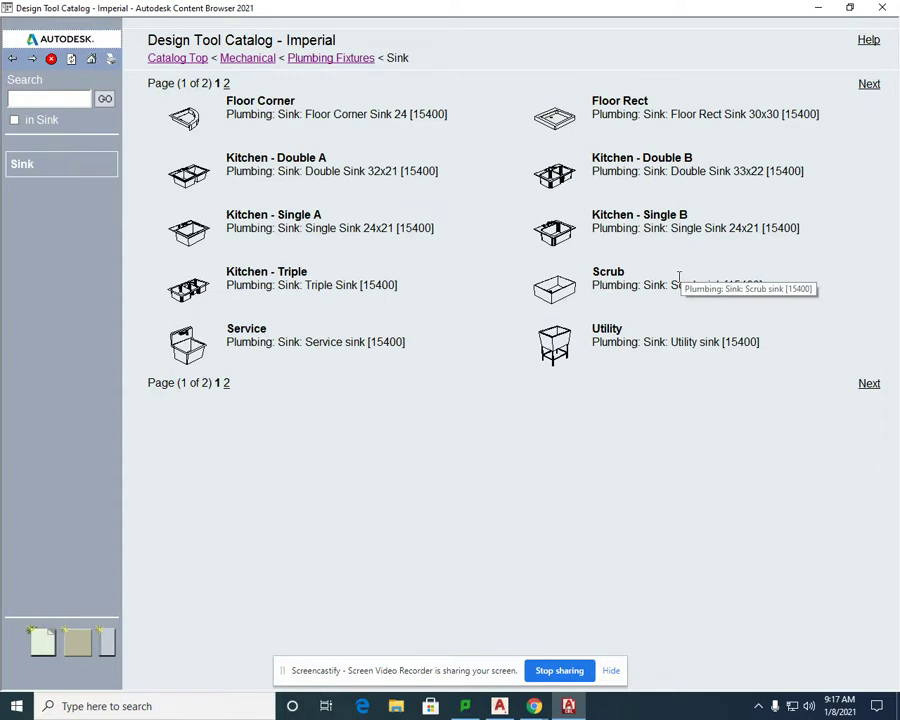
Insert the Kitchen - Double B sink into the drawing just above the floor plan.
right_click(572, 170)
left_click(598, 177)
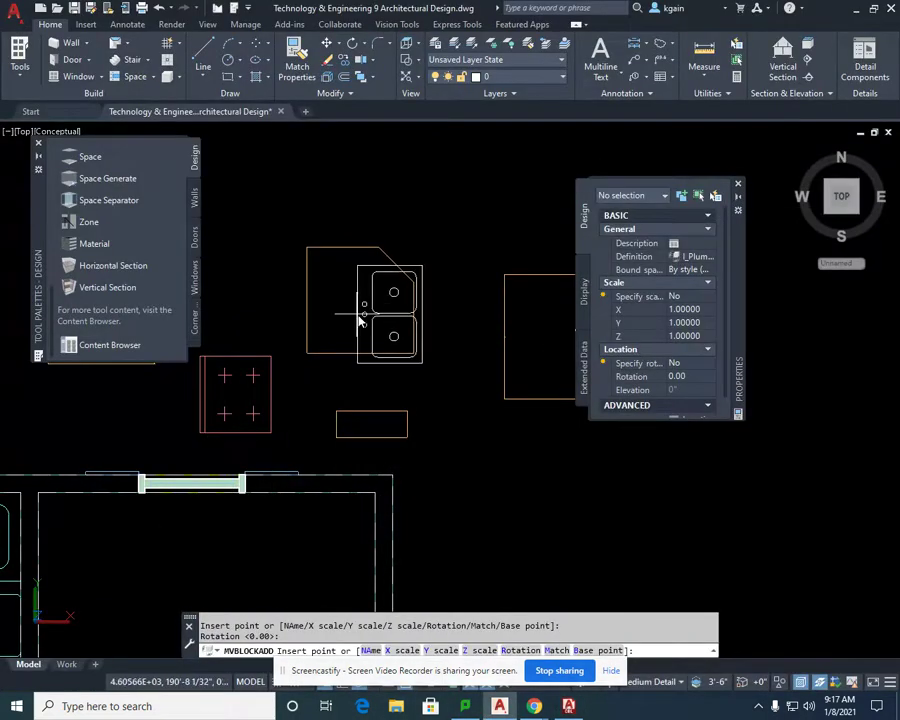
middle_click_drag(358, 305, 441, 322)
left_click(262, 265)
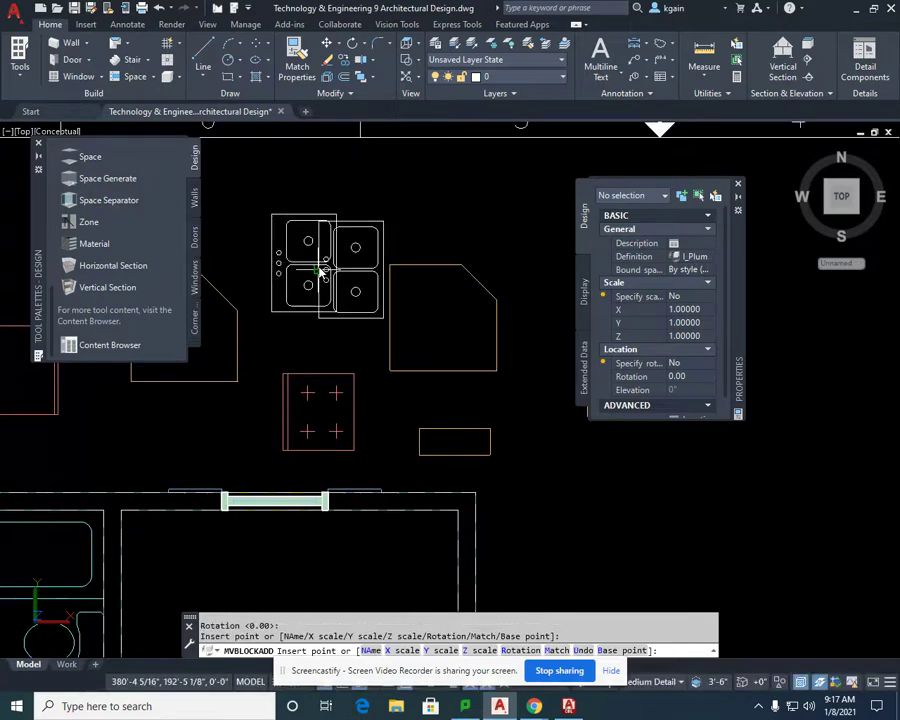
right_click(381, 221)
left_click(394, 222)
middle_click_drag(417, 391, 594, 350)
scroll(550, 320, "down", 2)
key("Escape")
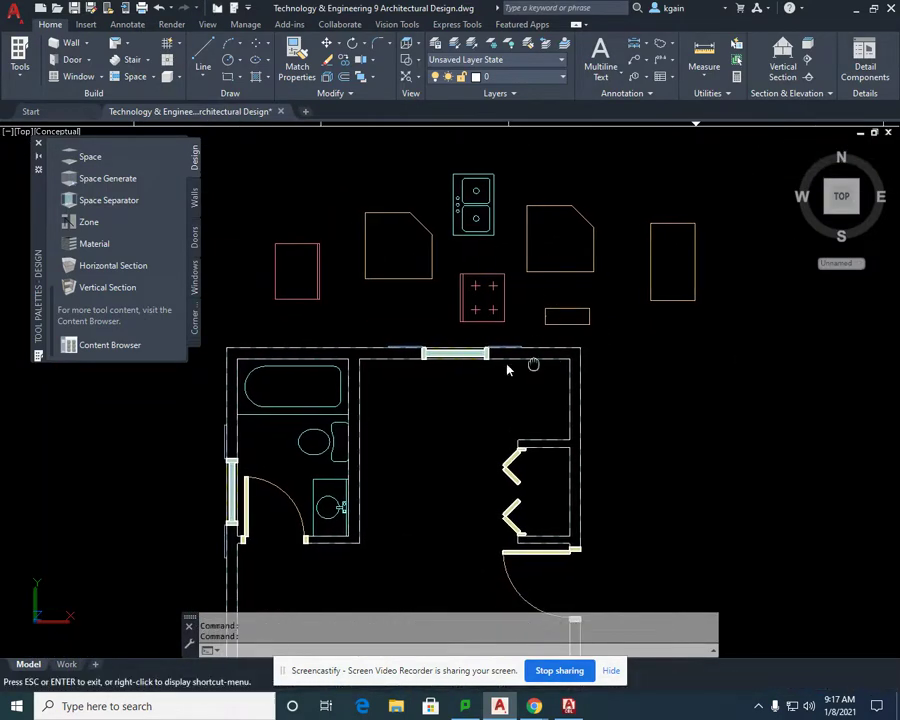
middle_click_drag(373, 302, 326, 296)
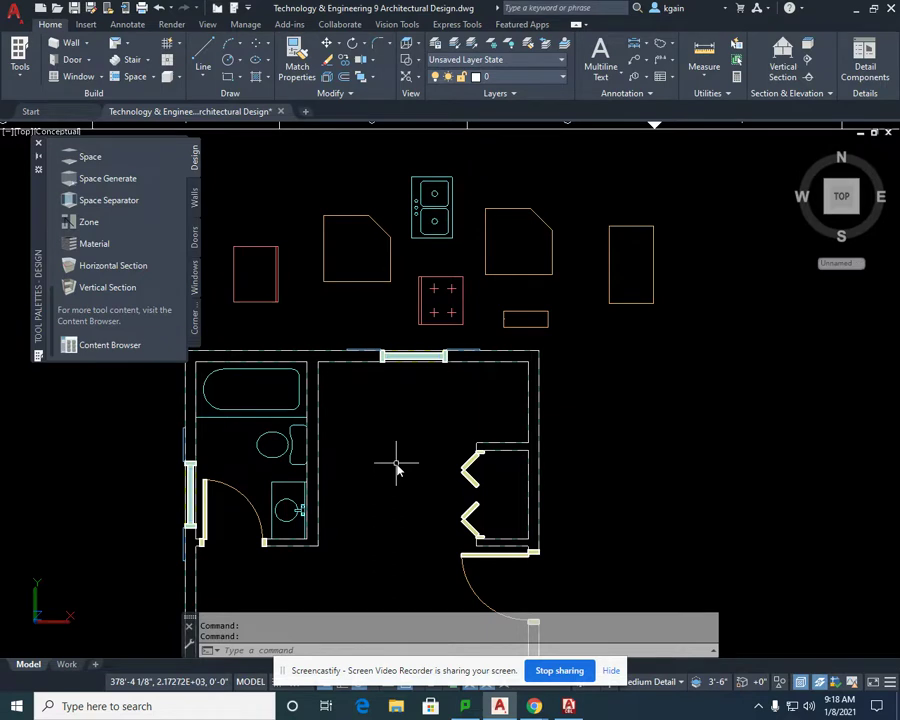
Rotate the first chamfered corner cabinet about its corner to a new angle.
middle_click_drag(397, 466, 452, 432)
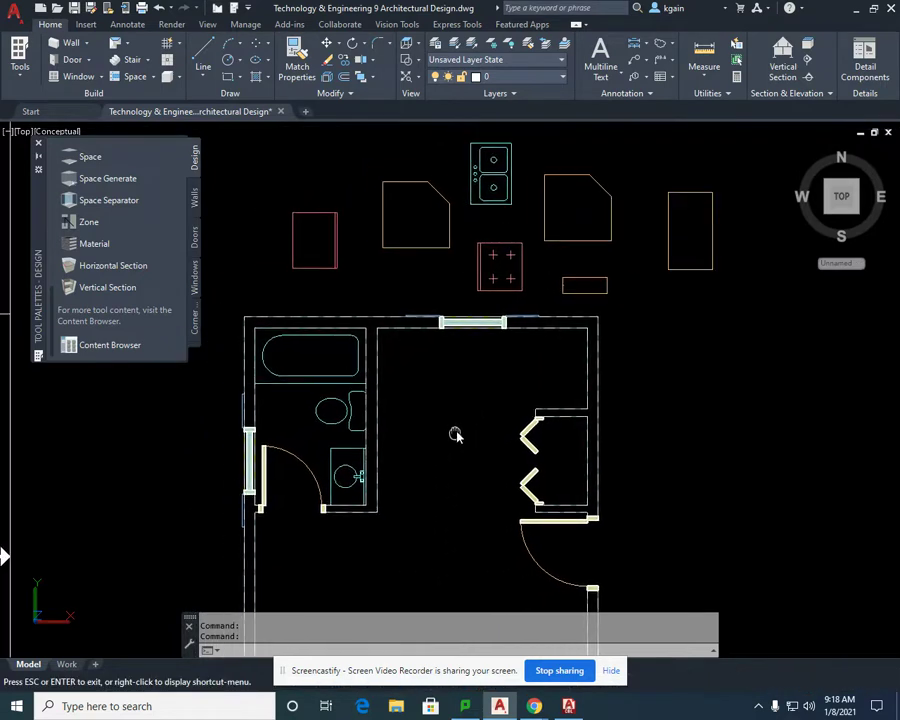
left_click(436, 249)
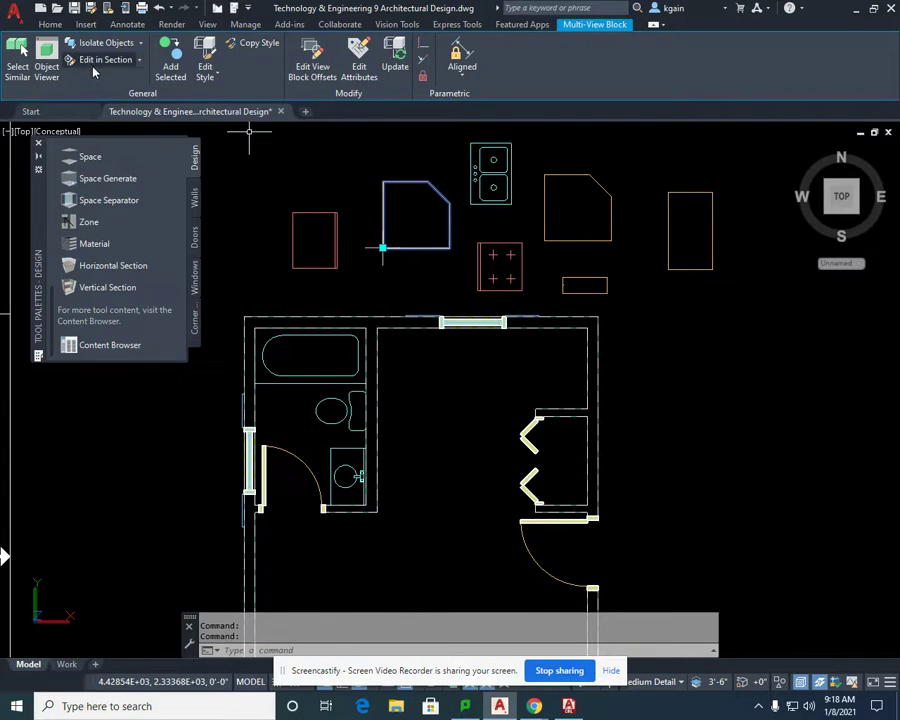
left_click(50, 25)
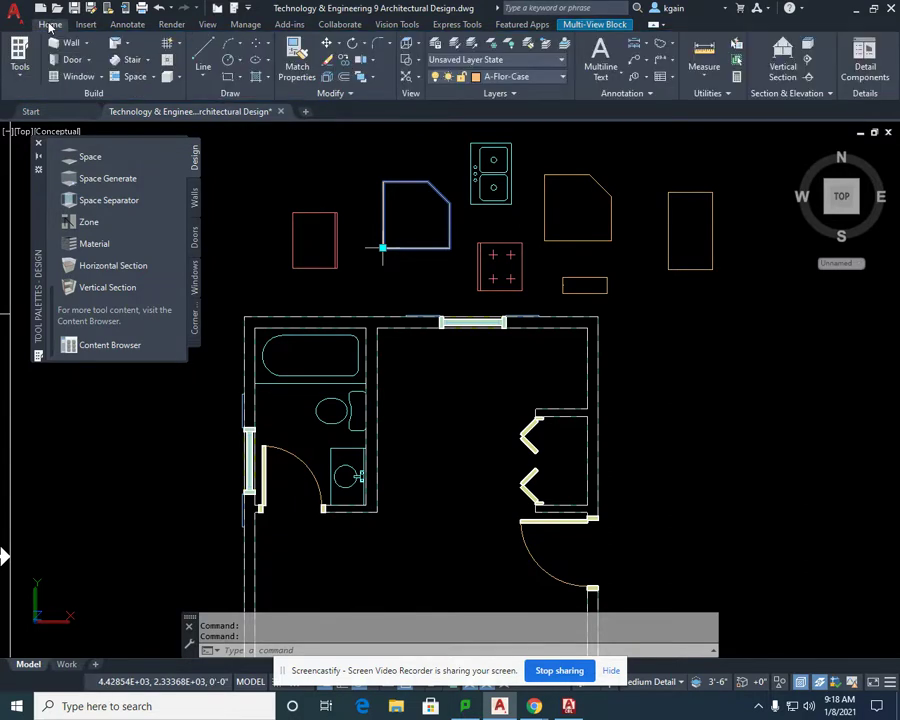
left_click(351, 44)
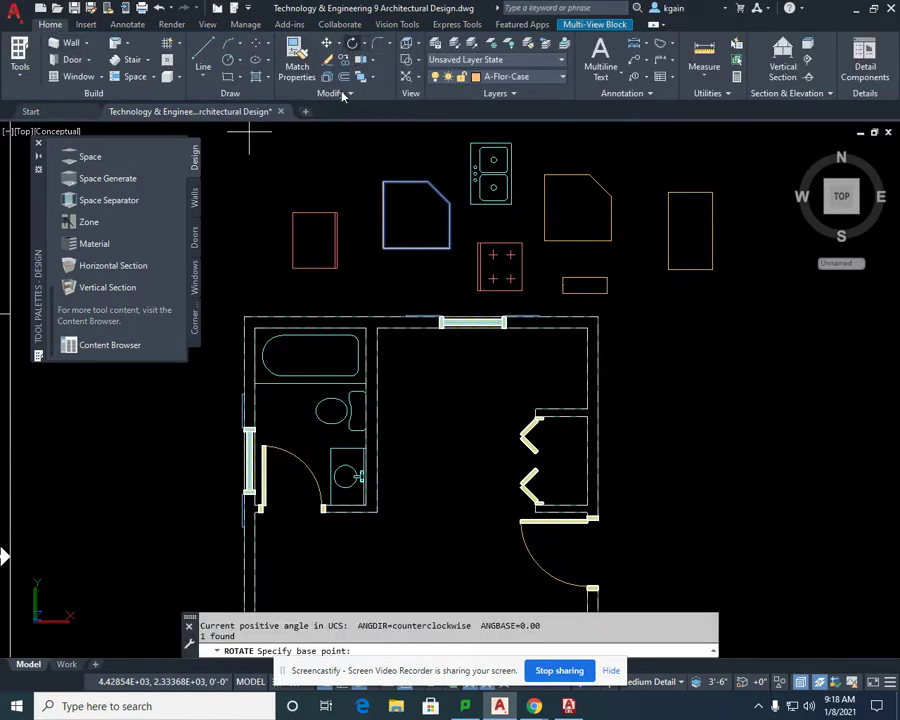
left_click(386, 250)
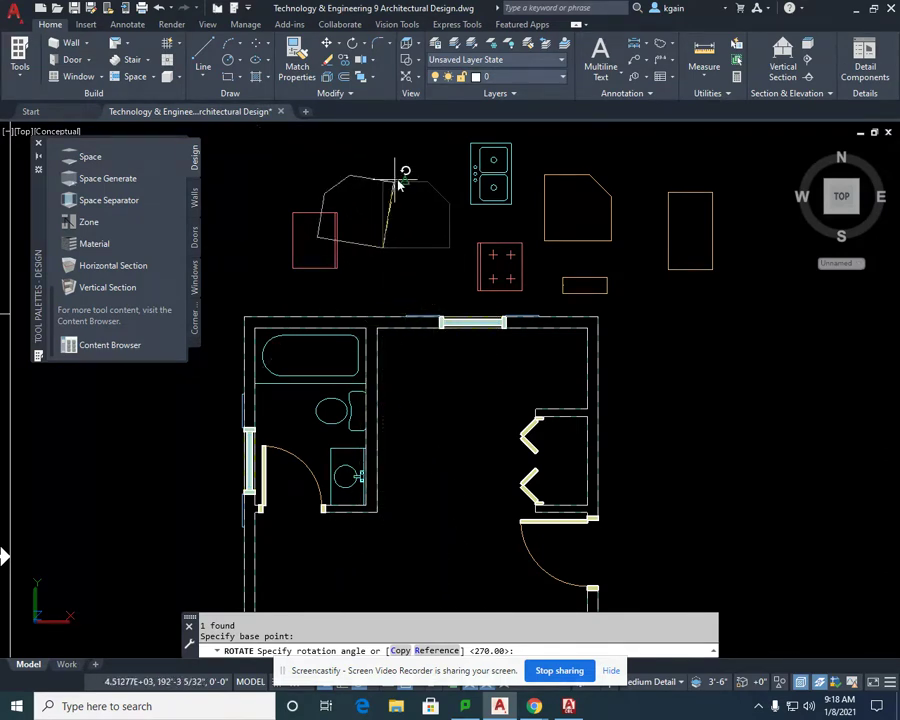
left_click(381, 590)
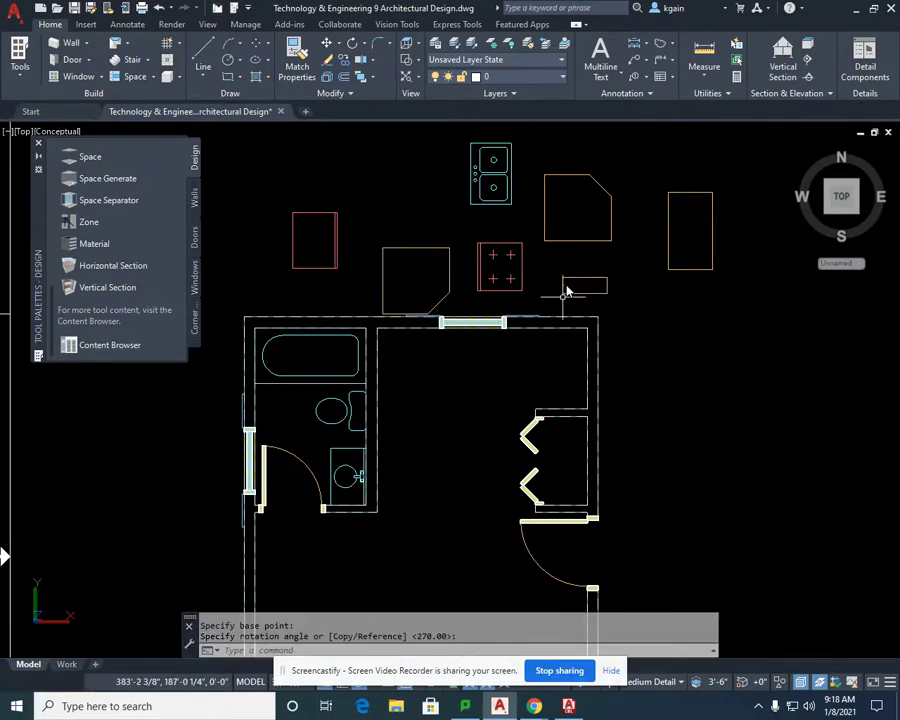
Rotate the second corner cabinet 180° about its lower-left corner to face the room.
scroll(580, 235, "up", 2)
middle_click_drag(528, 231, 412, 321)
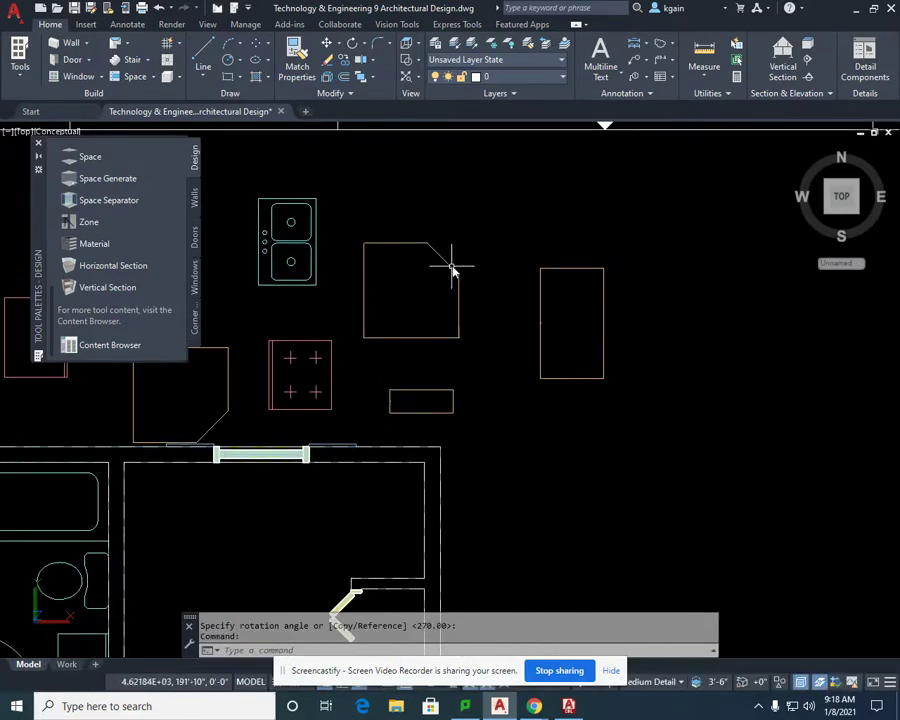
left_click(447, 269)
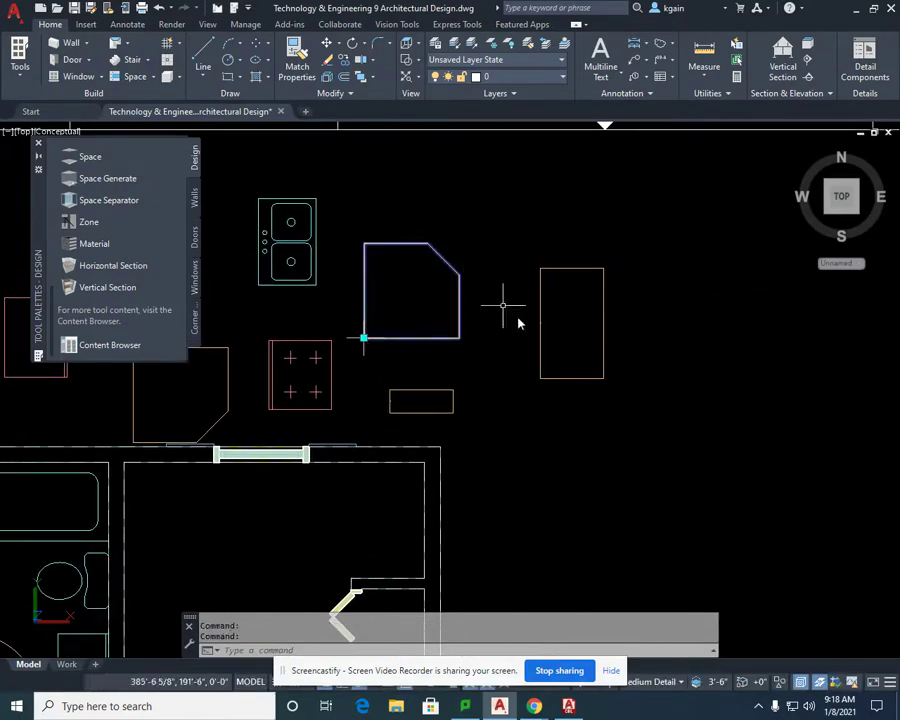
left_click(50, 26)
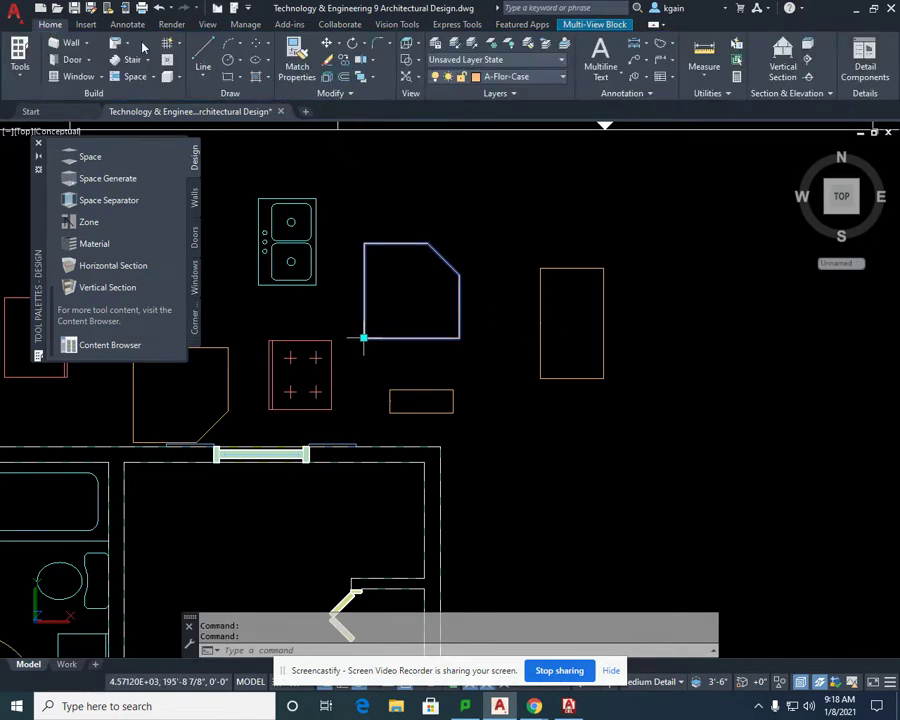
left_click(352, 44)
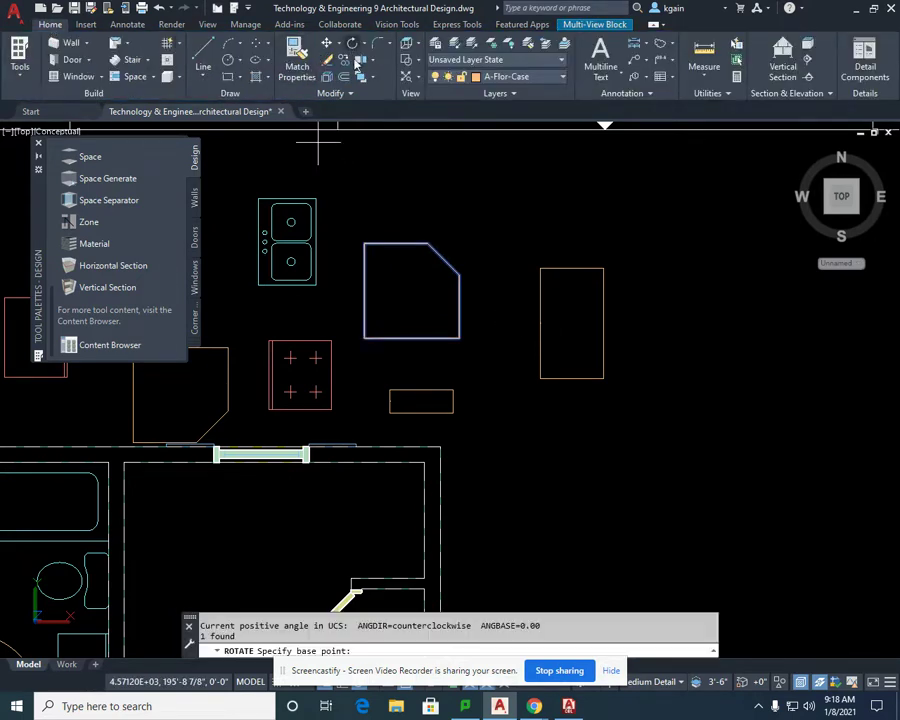
left_click(365, 340)
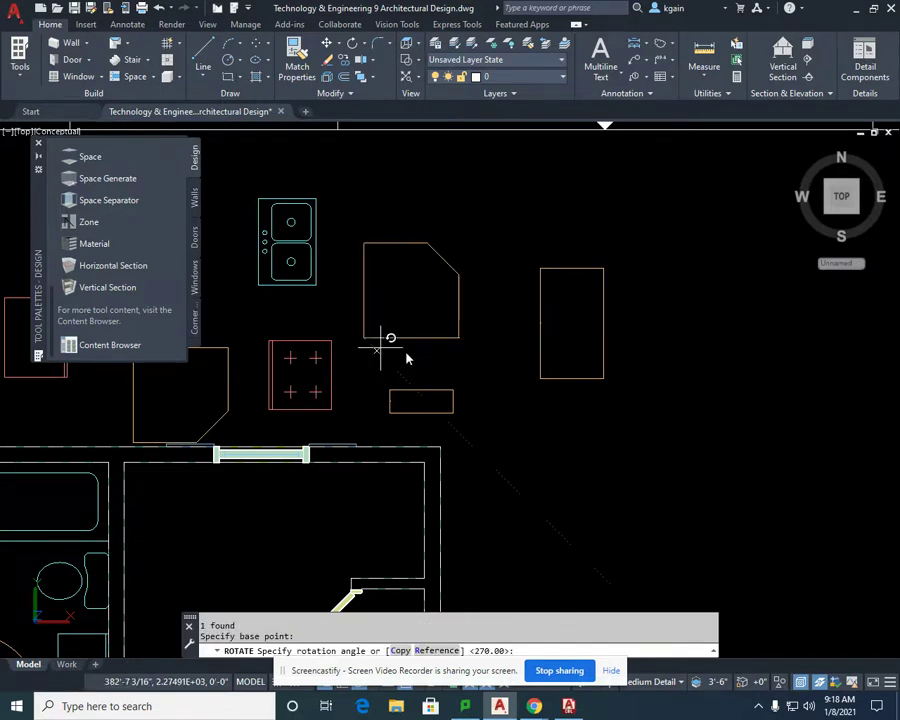
left_click(250, 345)
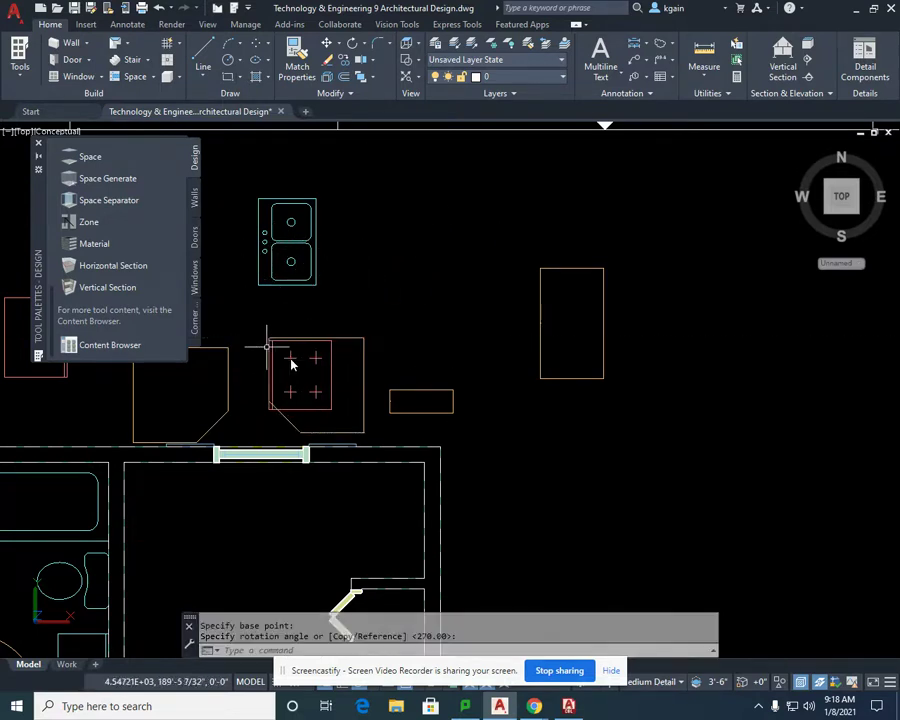
middle_click_drag(290, 364, 460, 266)
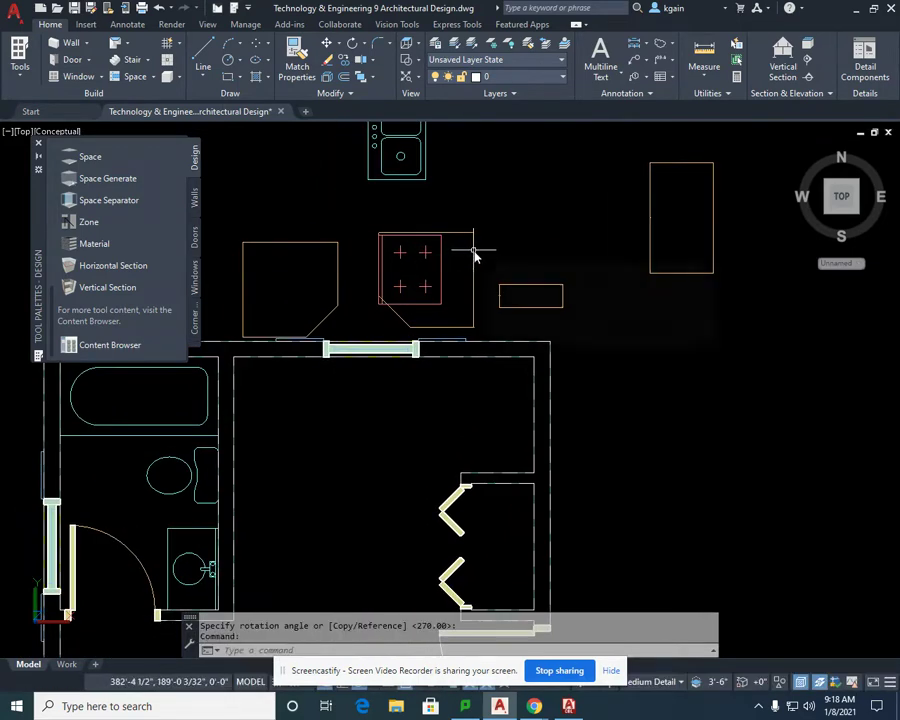
Grip-move the corner cabinets into the kitchen's top-right and top-left corners.
left_click(475, 255)
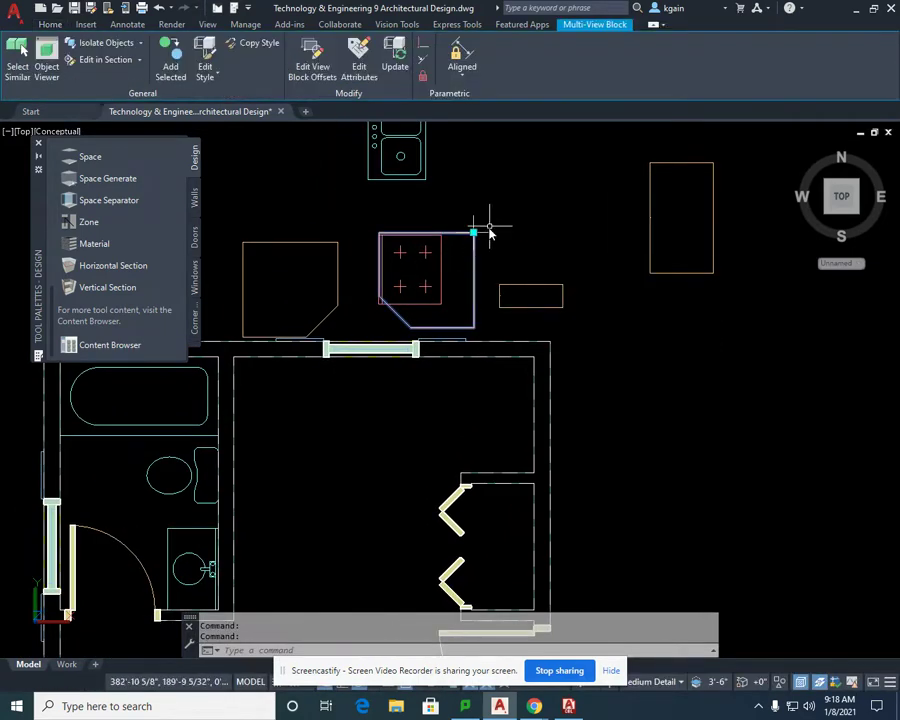
left_click(472, 234)
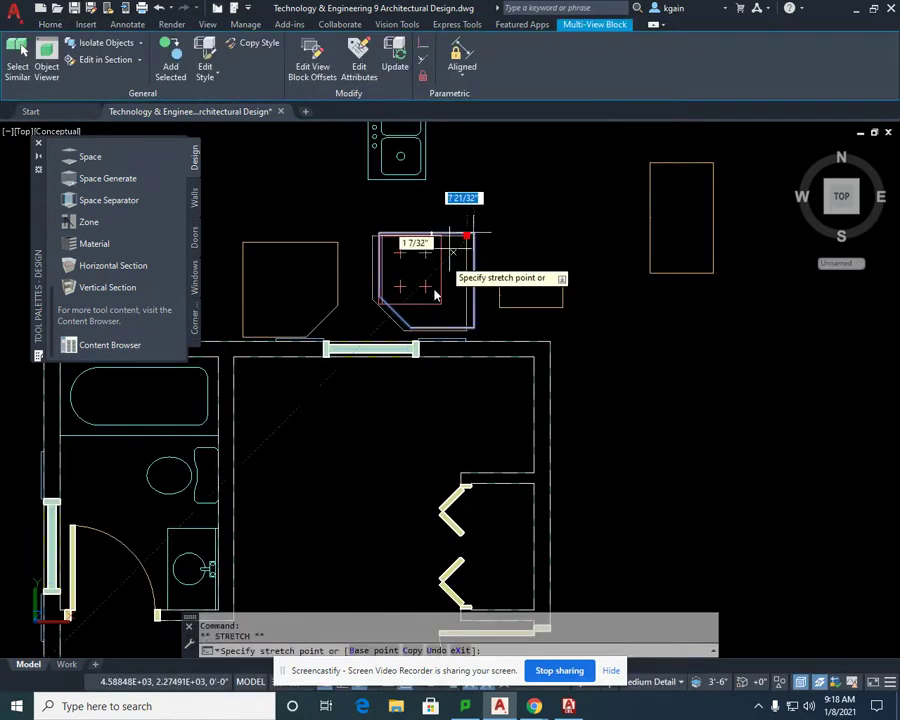
left_click(533, 358)
left_click(339, 261)
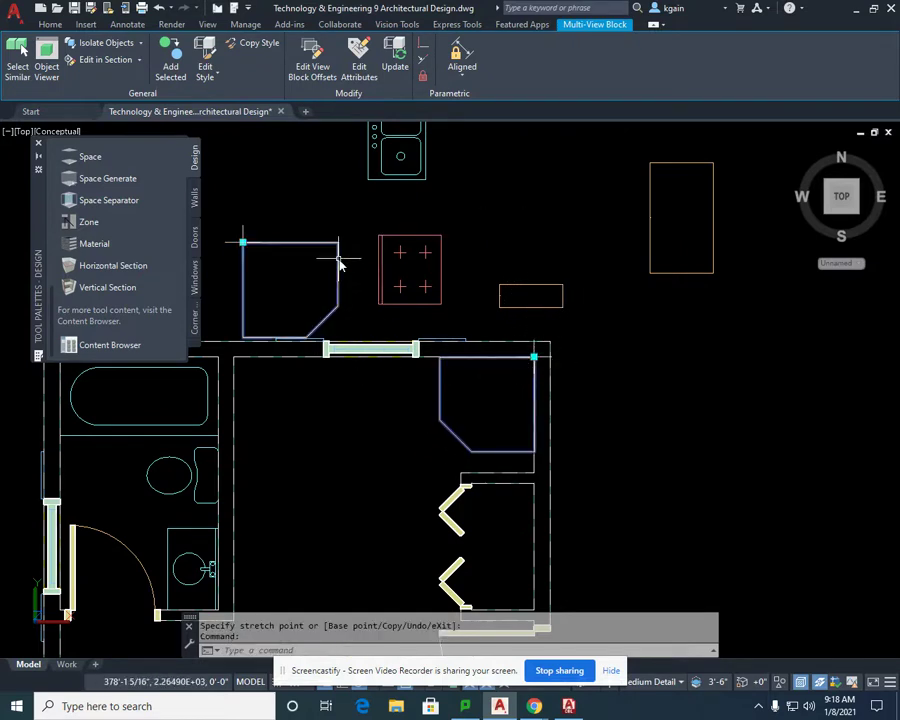
left_click(243, 244)
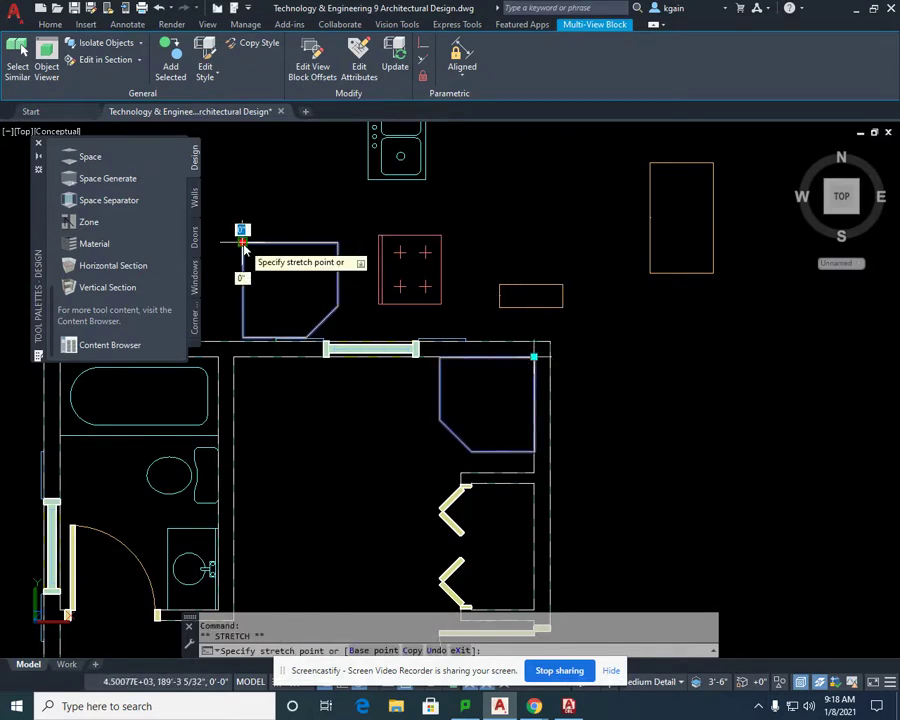
left_click(233, 357)
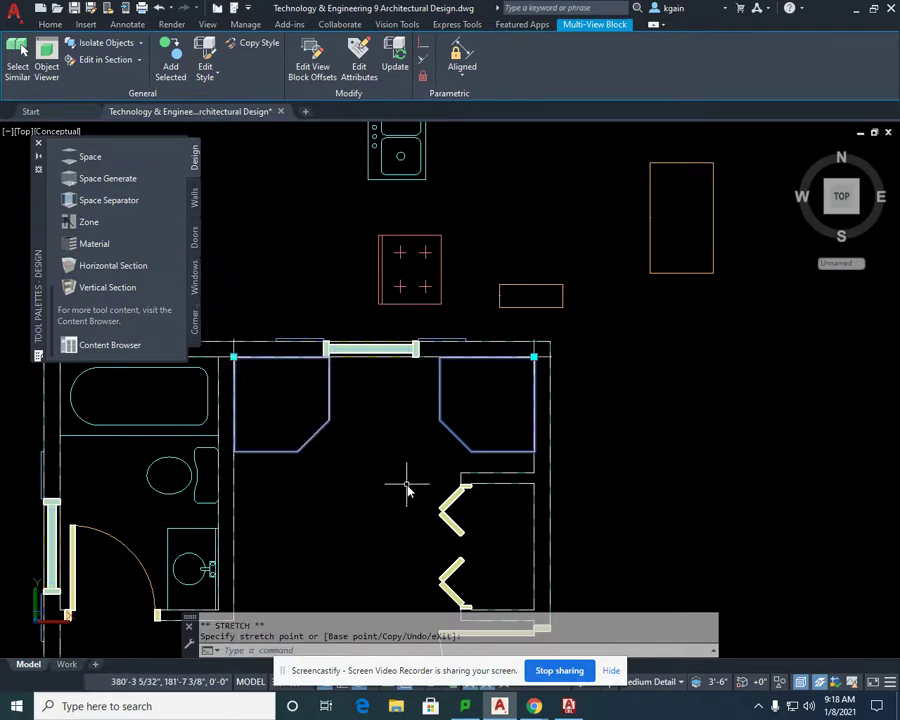
key("Escape")
middle_click_drag(582, 388, 480, 435)
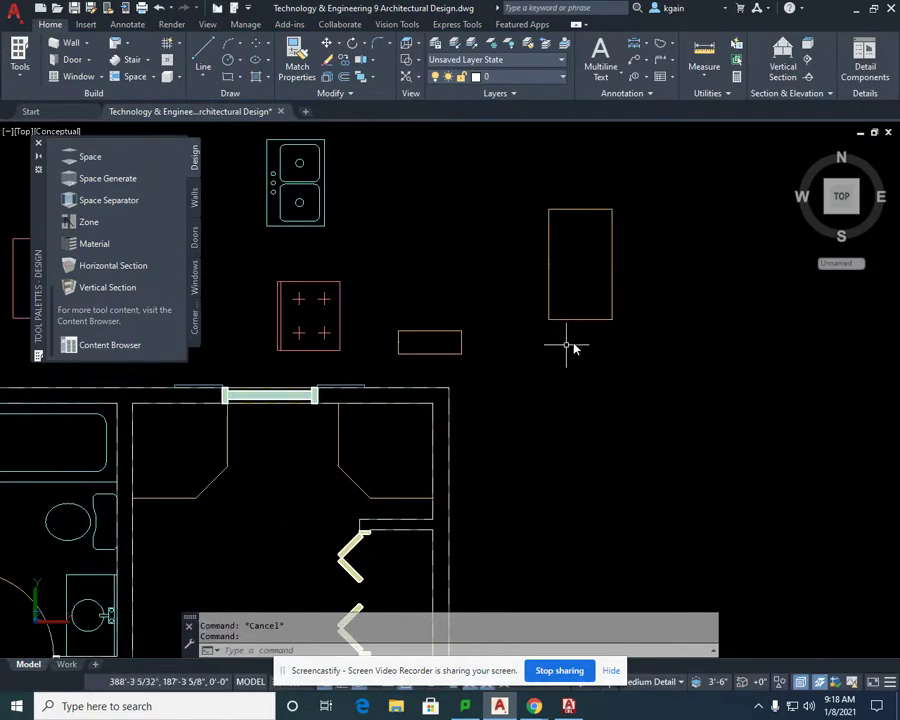
Rotate the tall rectangular fixture 270° about its corner so it lies horizontally.
left_click(590, 320)
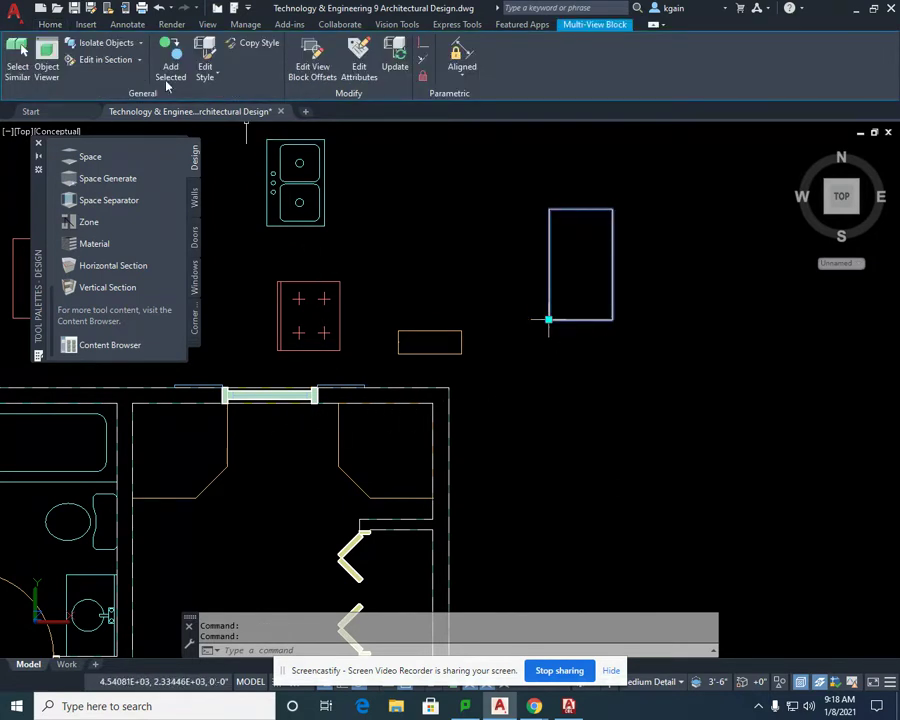
left_click(50, 24)
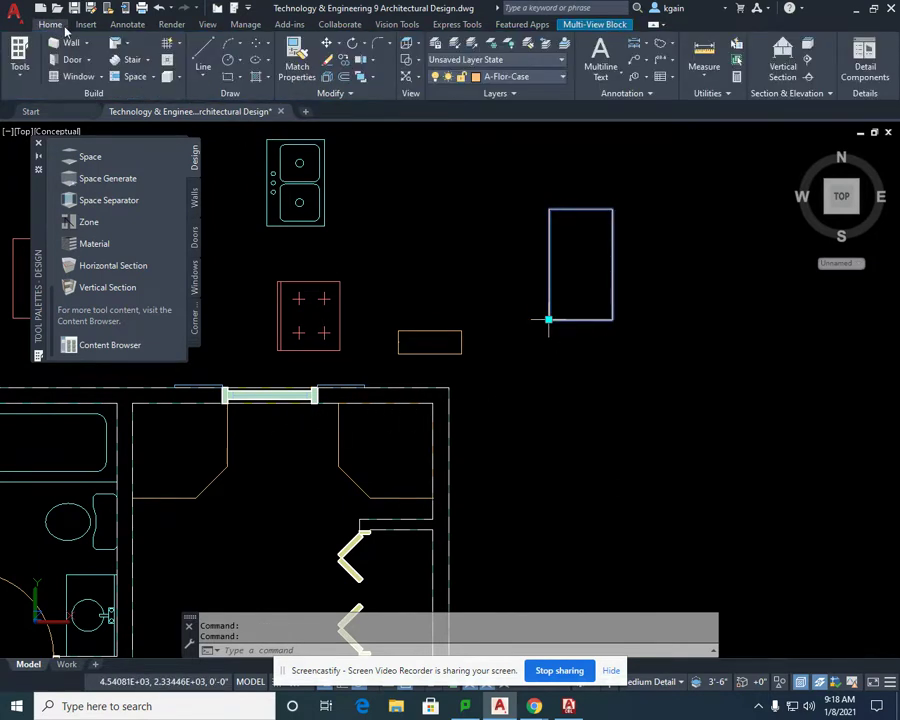
left_click(352, 44)
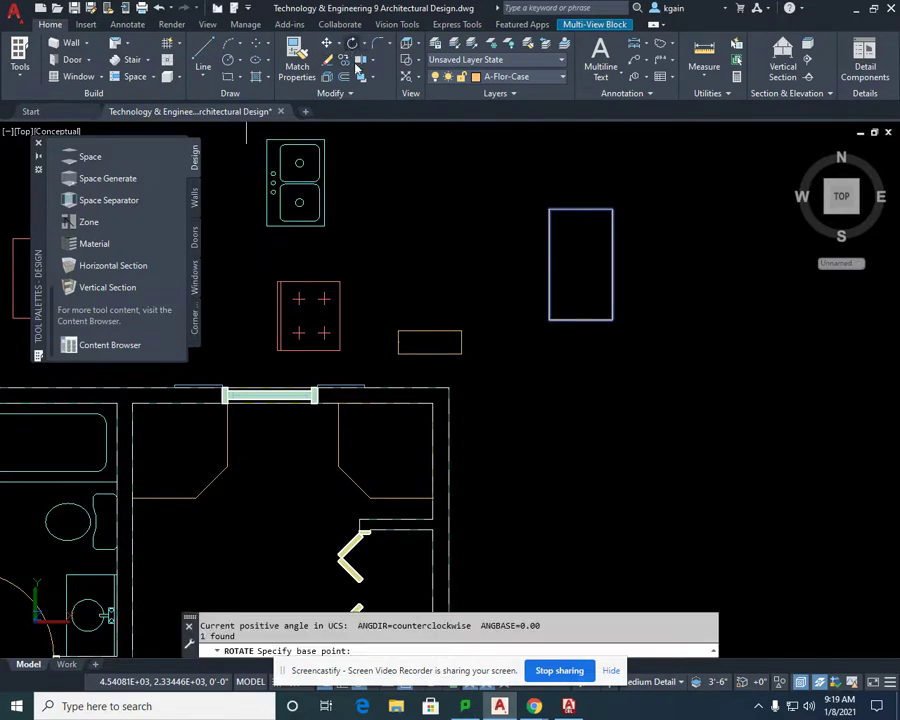
left_click(551, 321)
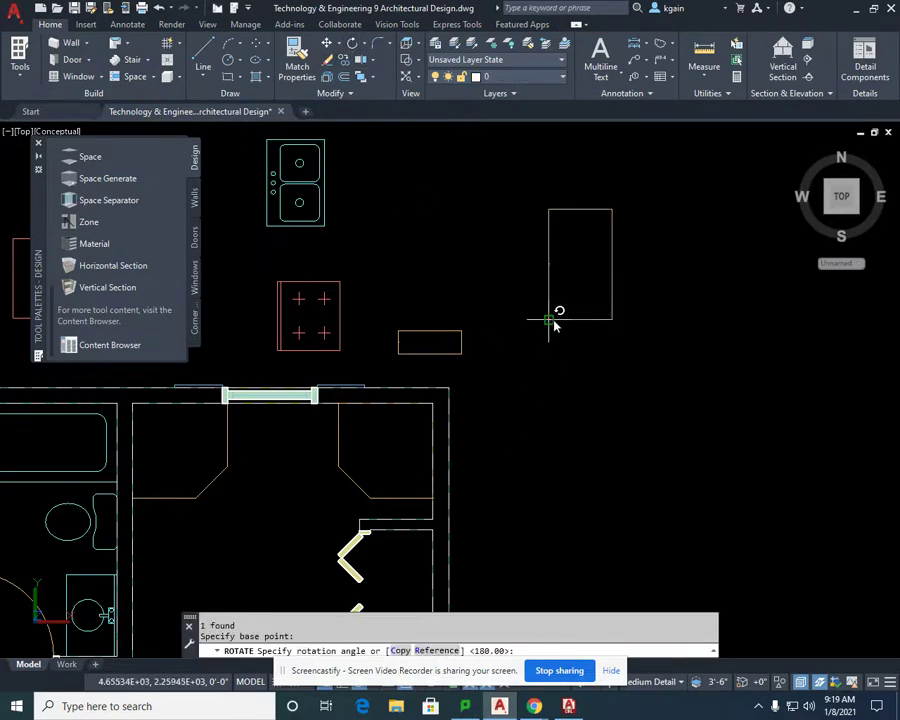
left_click(551, 490)
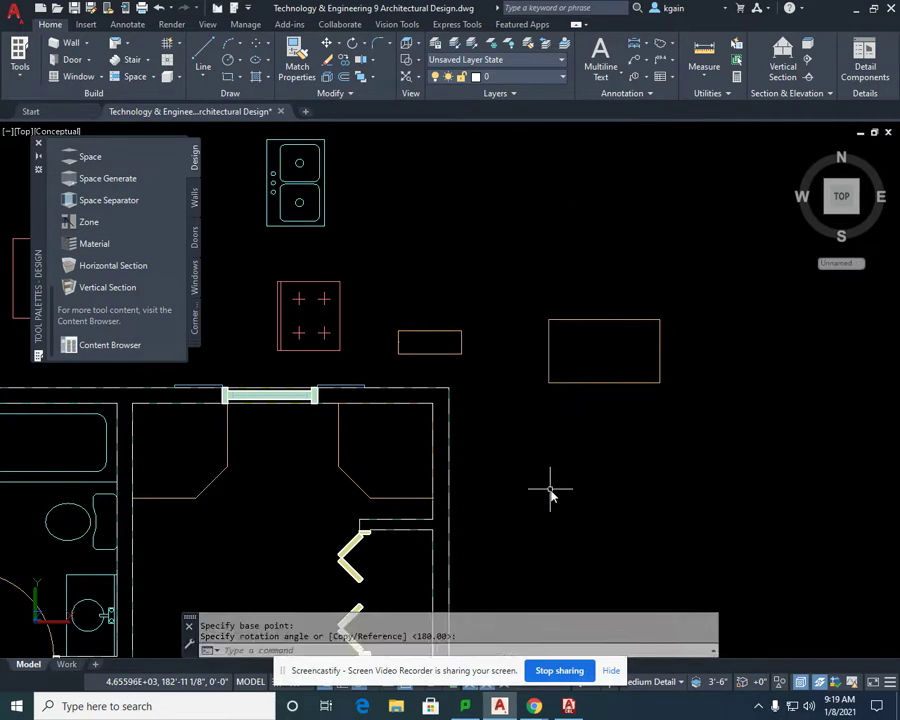
Grip-move the rotated fixture to the wall corner below the kitchen window.
left_click(578, 382)
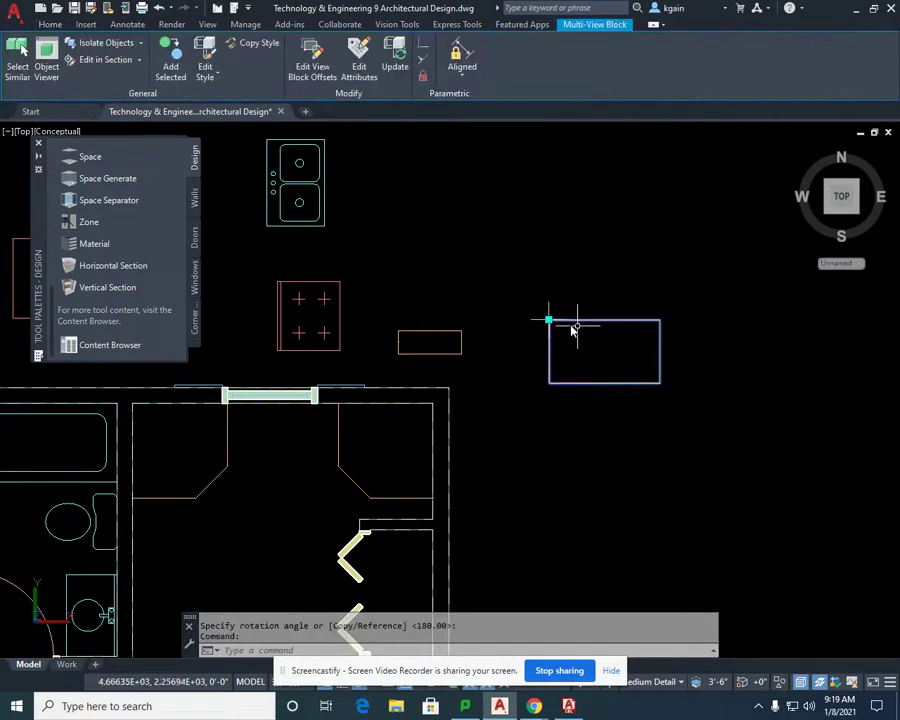
left_click(548, 321)
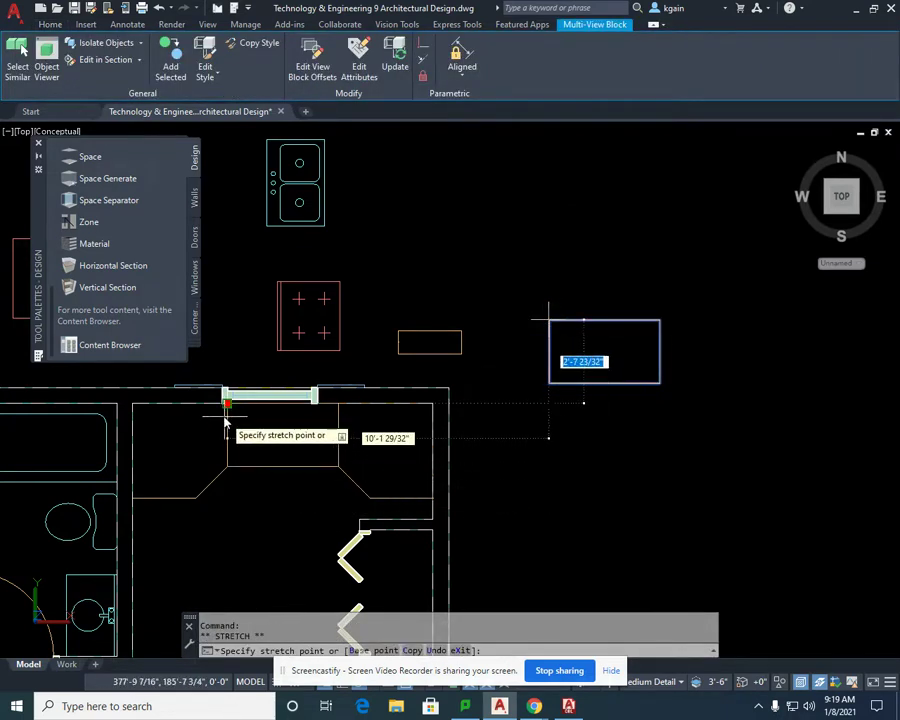
scroll(230, 411, "up", 3)
scroll(230, 411, "up", 2)
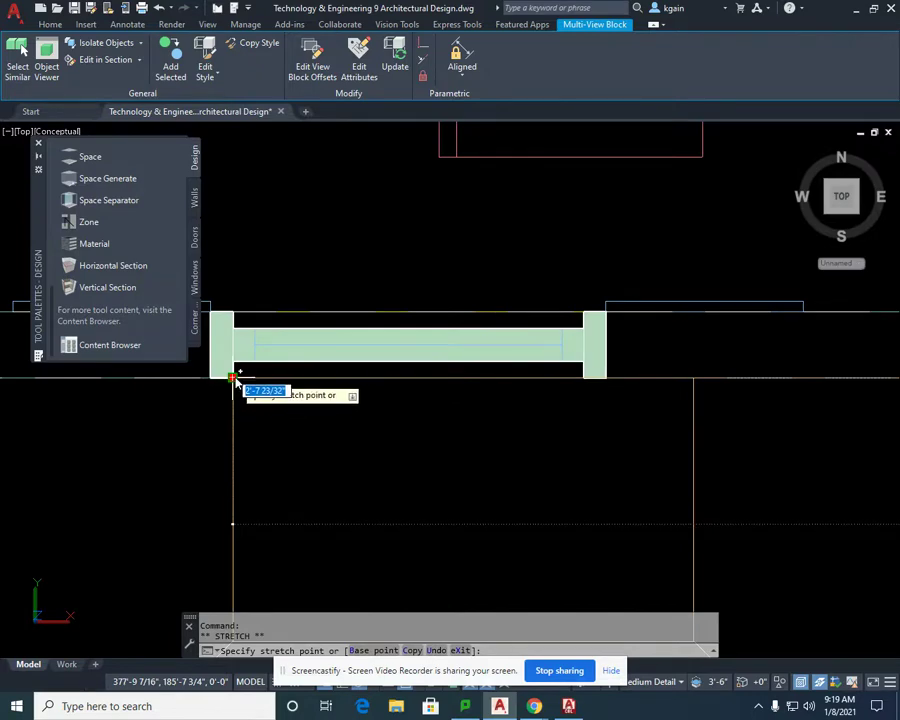
left_click(234, 377)
scroll(390, 448, "down", 4)
middle_click_drag(392, 450, 396, 394)
key("Escape")
key("Escape")
middle_click_drag(487, 530, 500, 438)
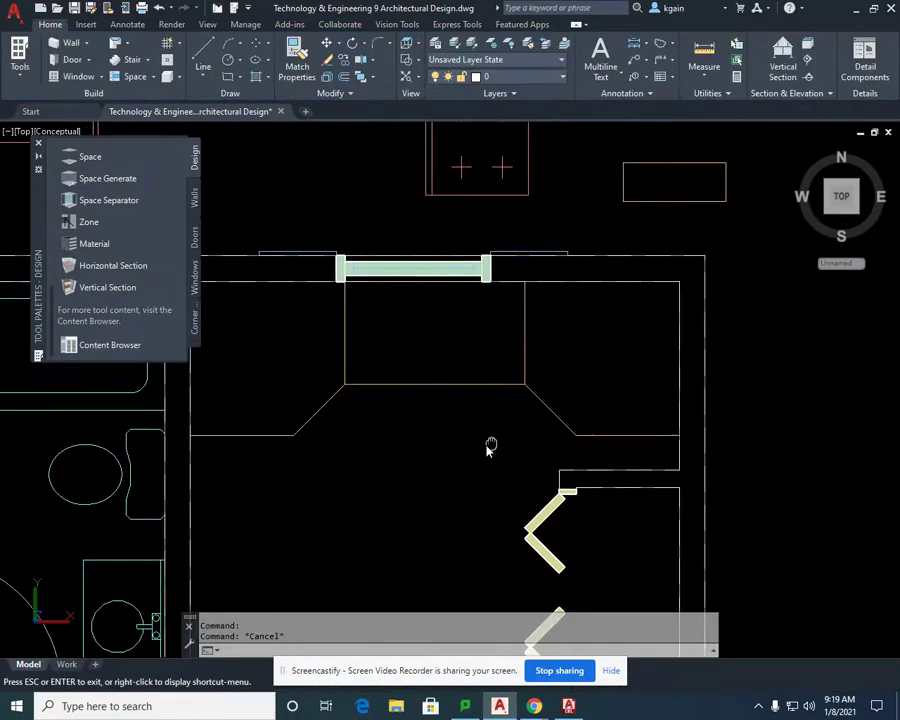
Rotate the small rectangular fixture 180° about its top-left corner beside the range.
middle_click_drag(688, 203, 596, 268)
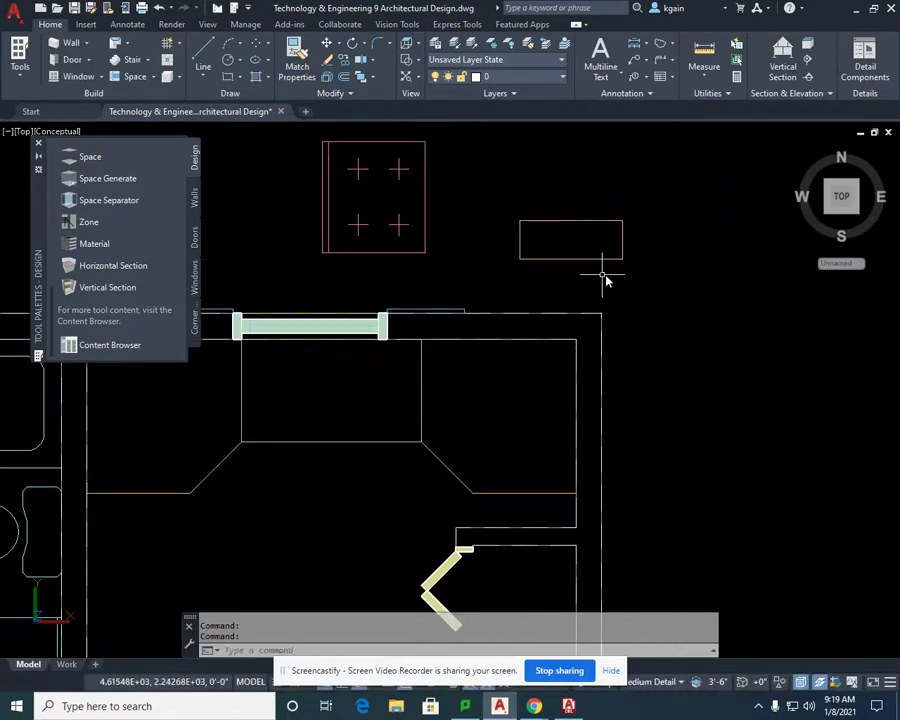
middle_click_drag(683, 267, 643, 302)
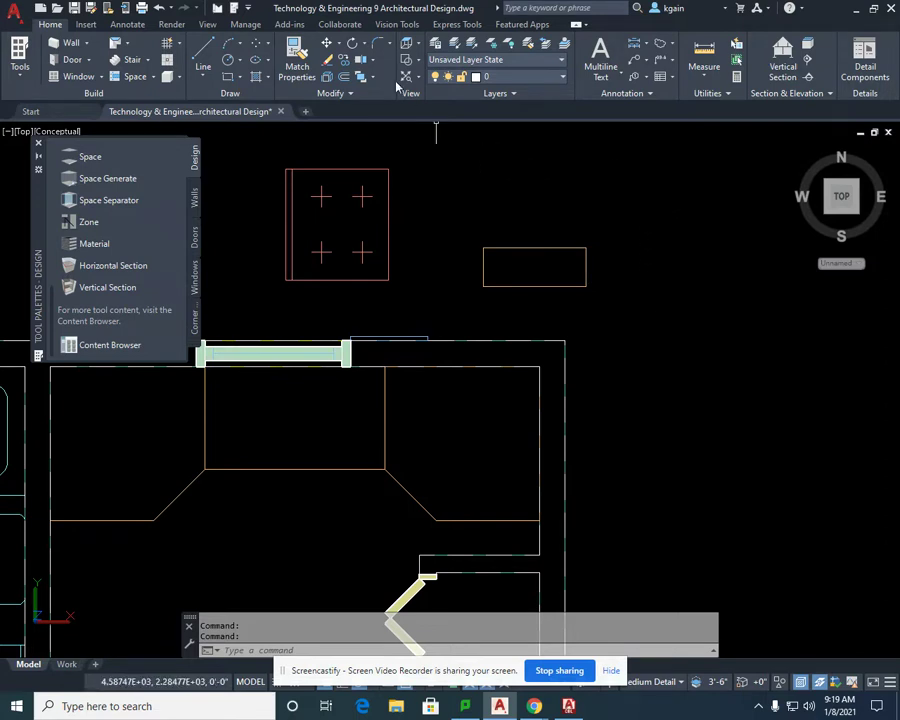
left_click(352, 46)
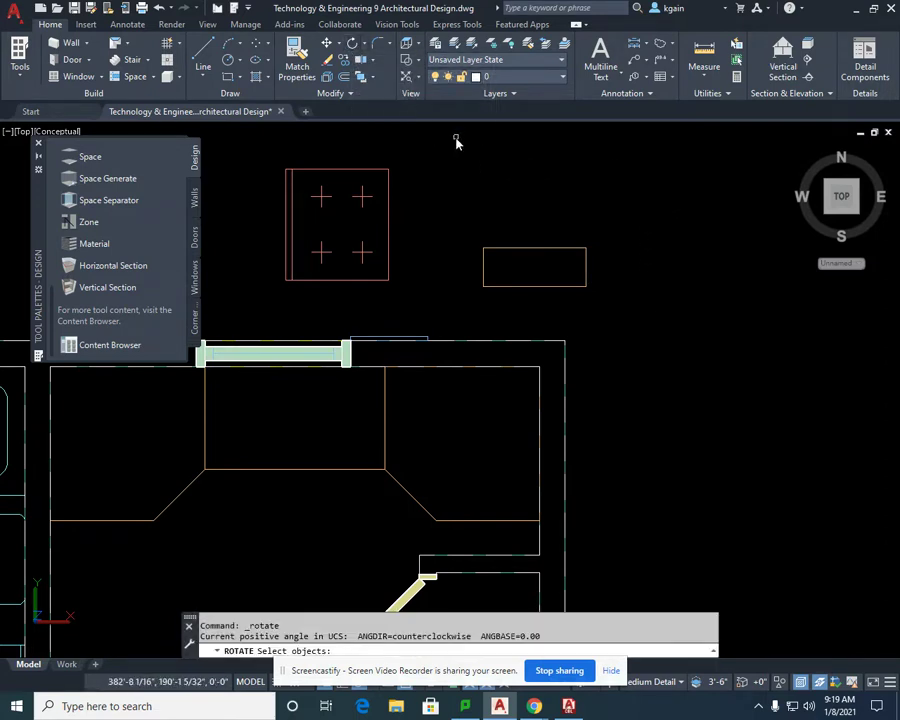
left_click(536, 250)
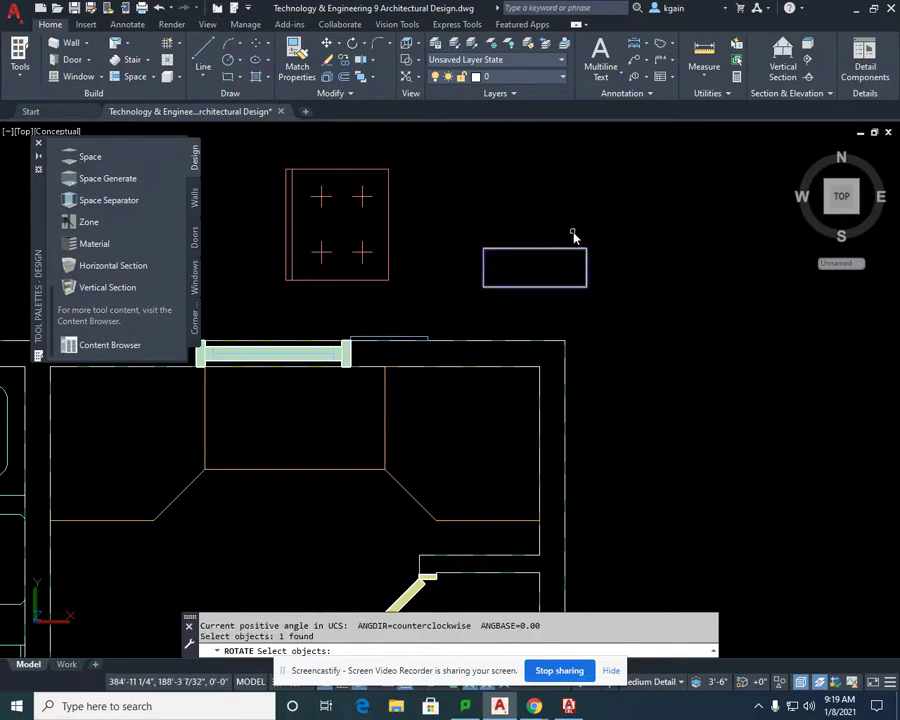
key("Return")
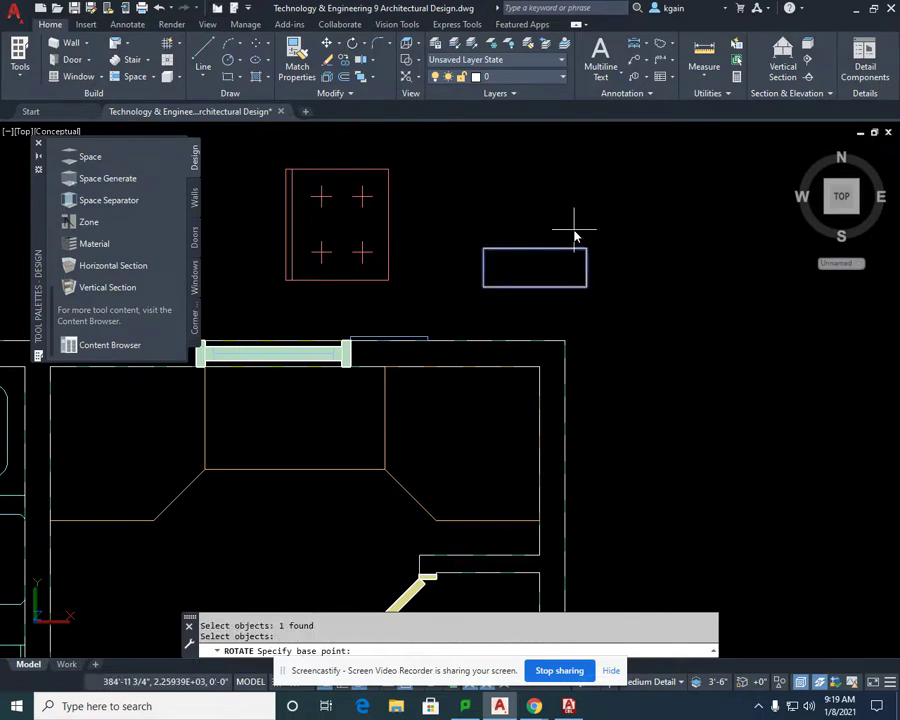
left_click(483, 249)
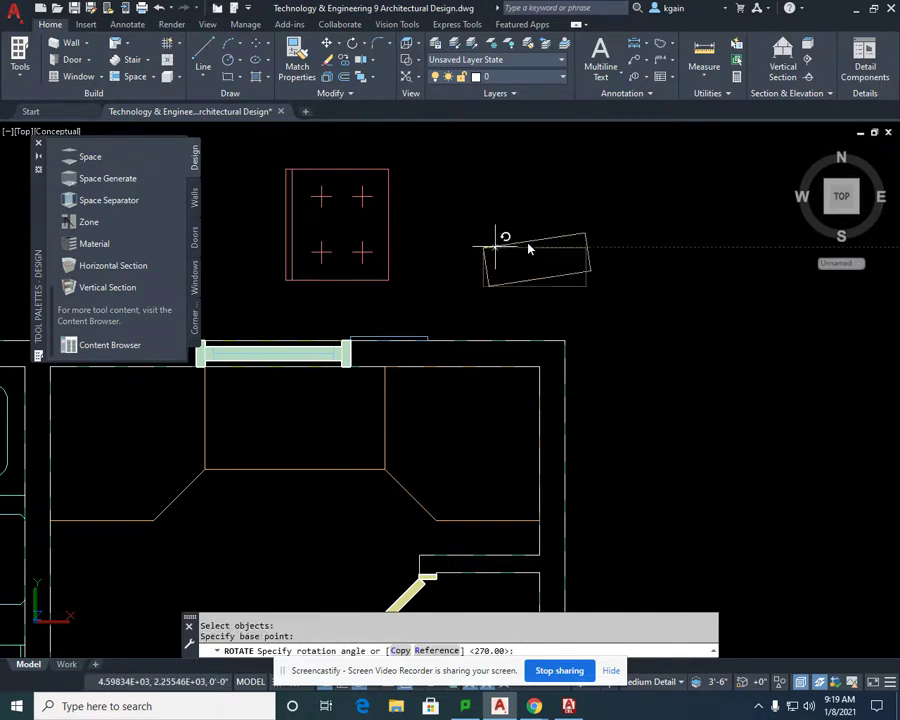
left_click(408, 258)
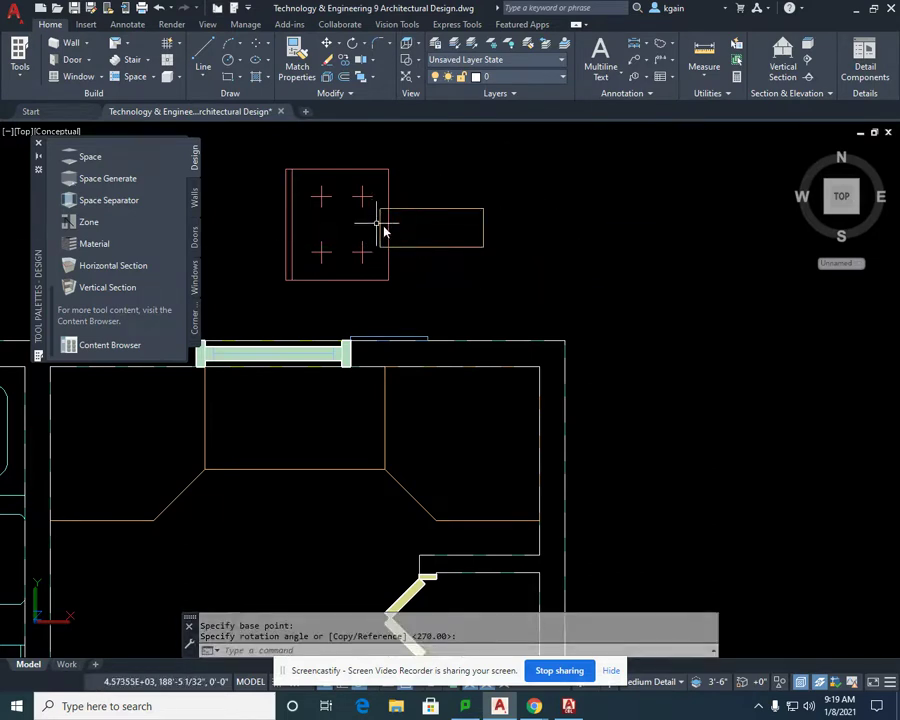
left_click(467, 247)
left_click(483, 205)
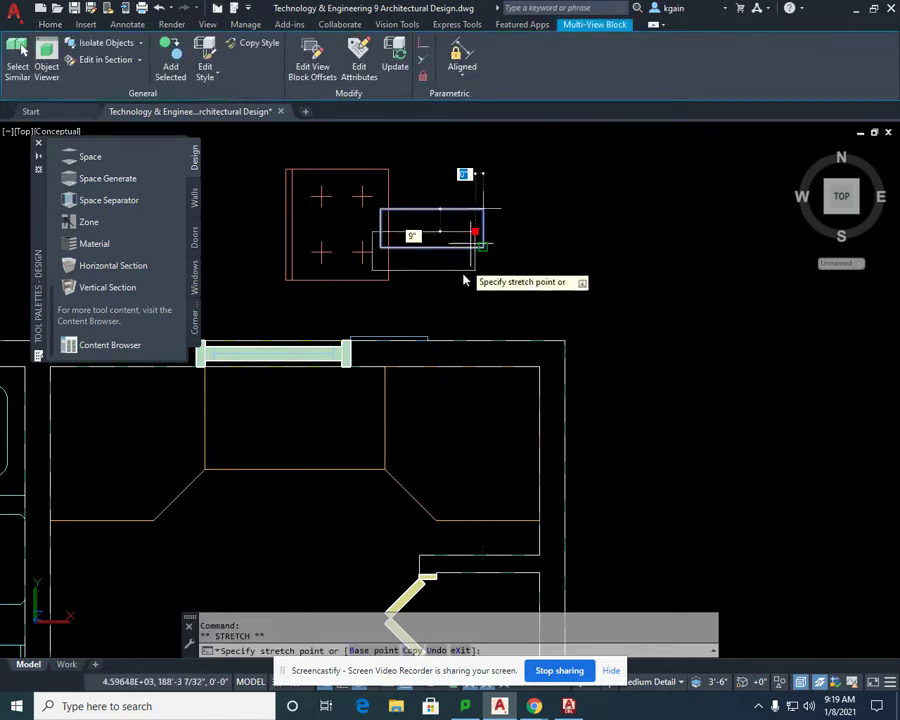
Drop the small fixture into the kitchen's right-hand counter corner.
left_click(539, 522)
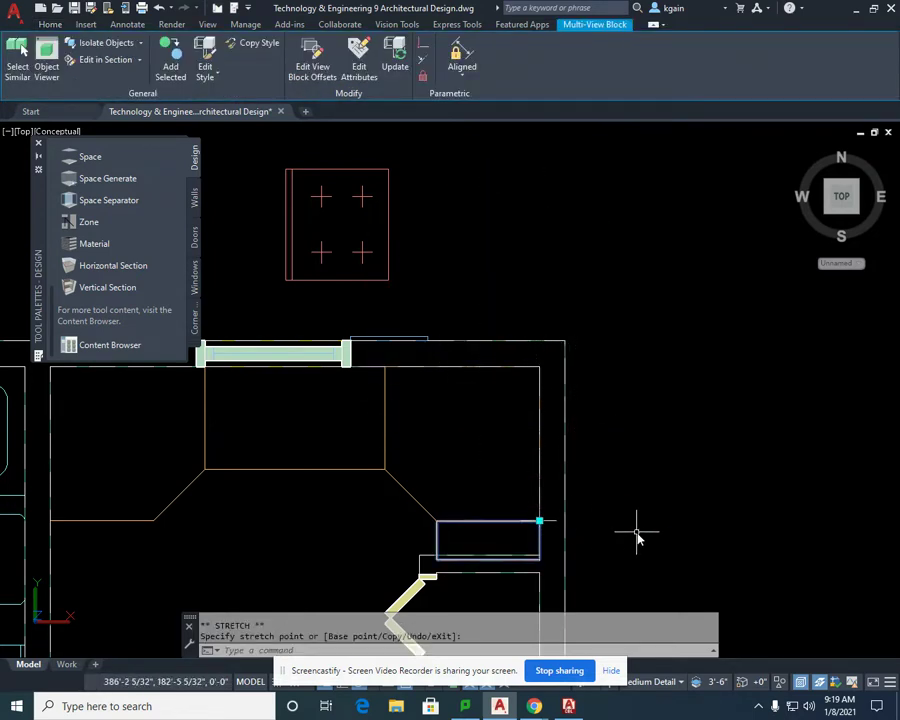
key("Escape")
middle_click_drag(634, 528, 682, 324)
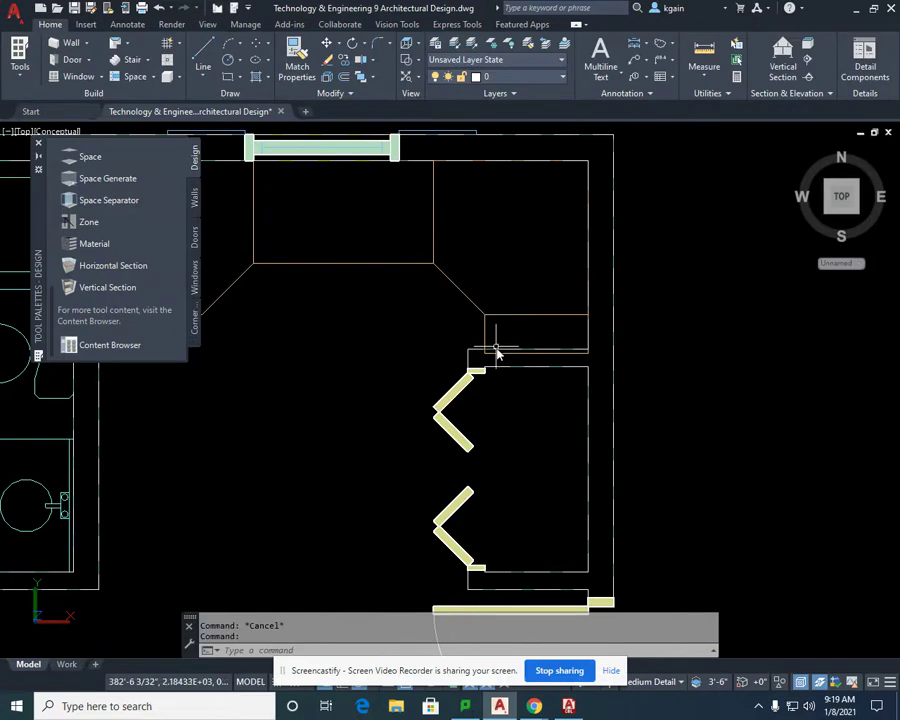
scroll(490, 354, "down", 2)
middle_click_drag(444, 340, 587, 406)
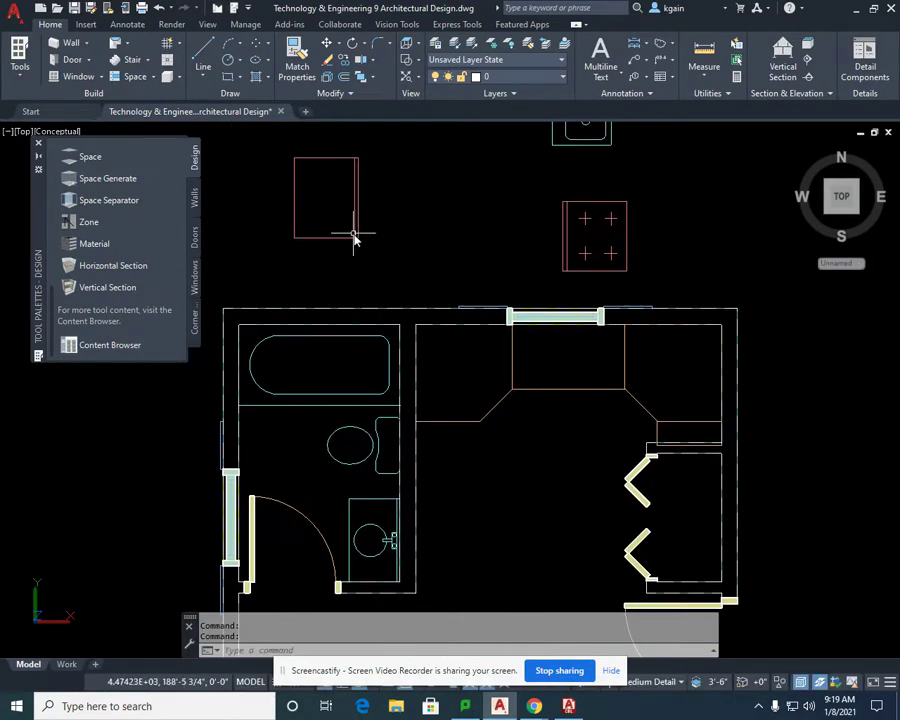
Grip-move the tall fixture beside the bathroom wall.
left_click(355, 237)
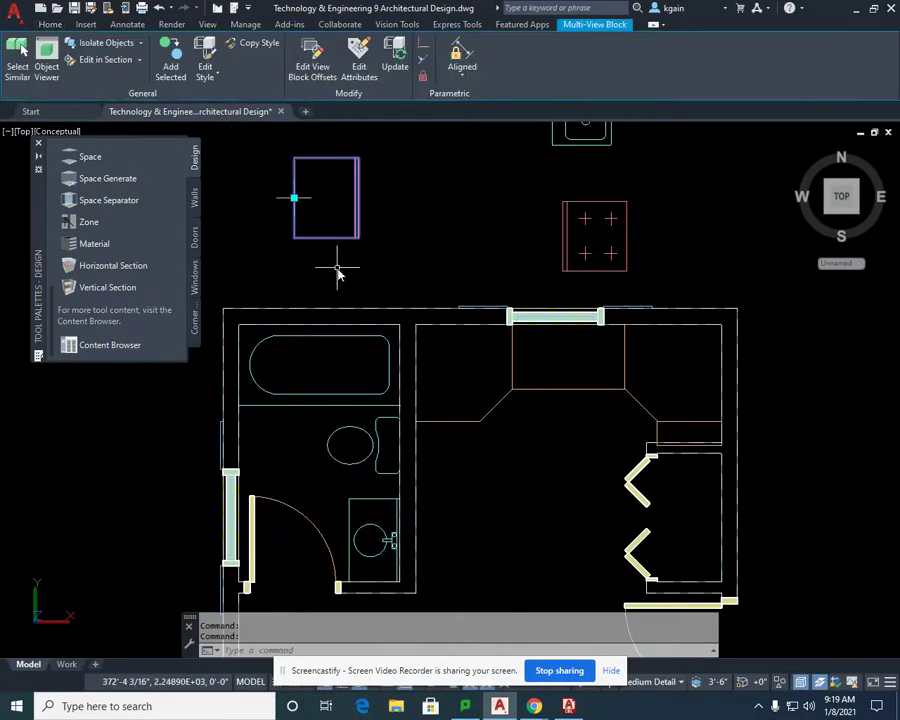
left_click(293, 197)
middle_click_drag(412, 376, 390, 272)
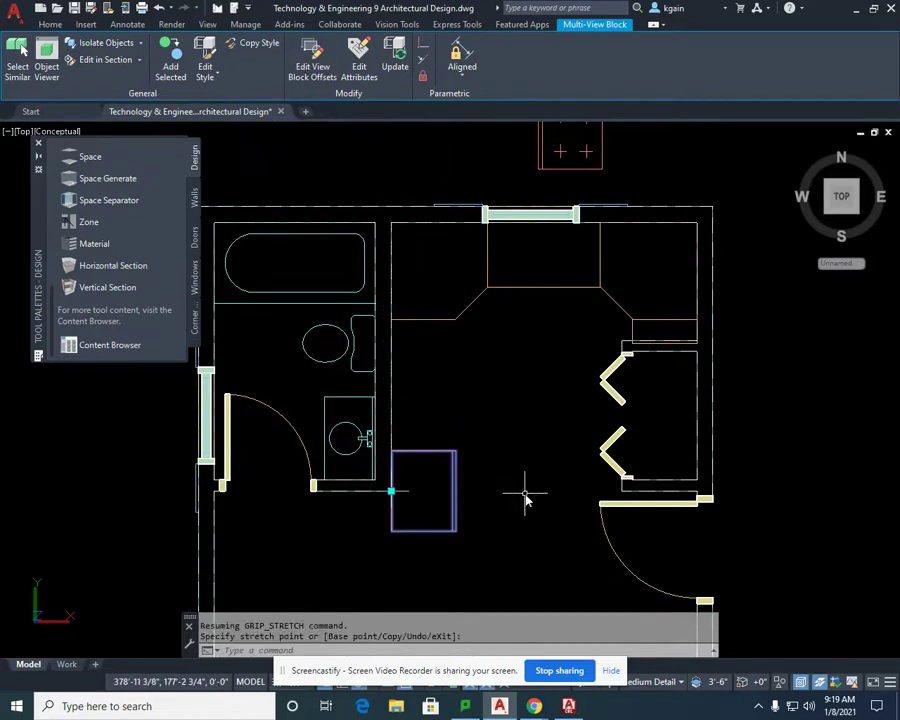
key("Escape")
middle_click_drag(582, 295, 519, 302)
Grip-move the four-burner range against the kitchen's left wall above the tall fixture.
left_click(507, 184)
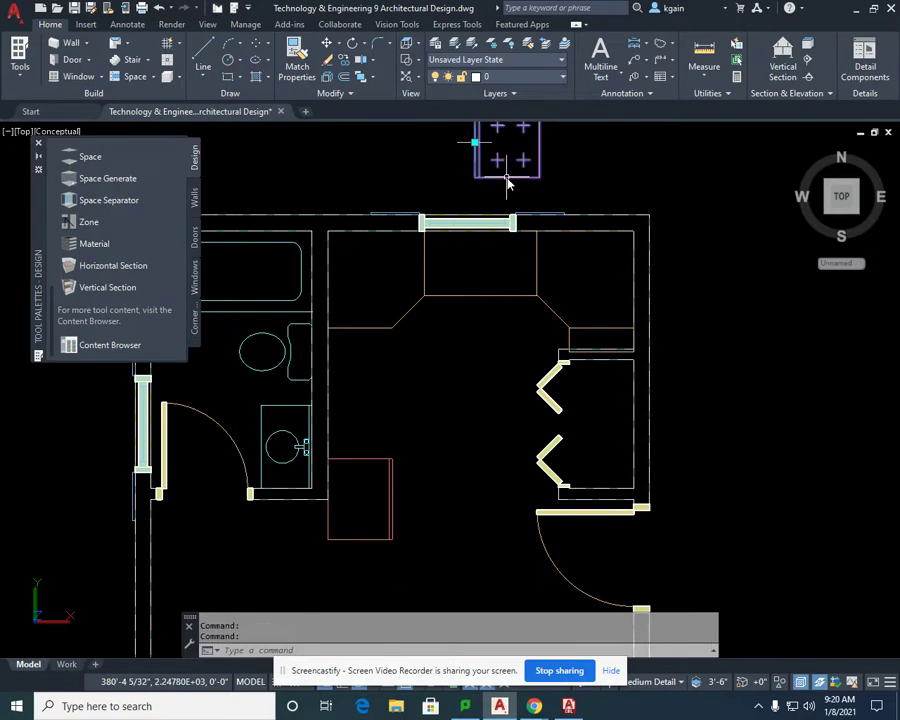
left_click(474, 142)
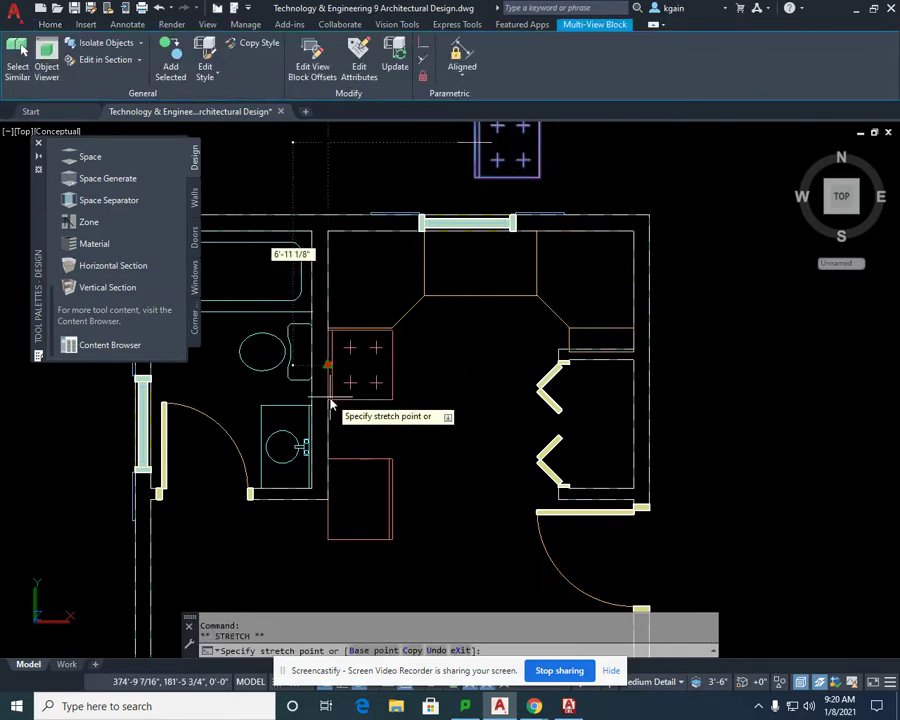
left_click(328, 366)
key("Escape")
scroll(430, 385, "up", 3)
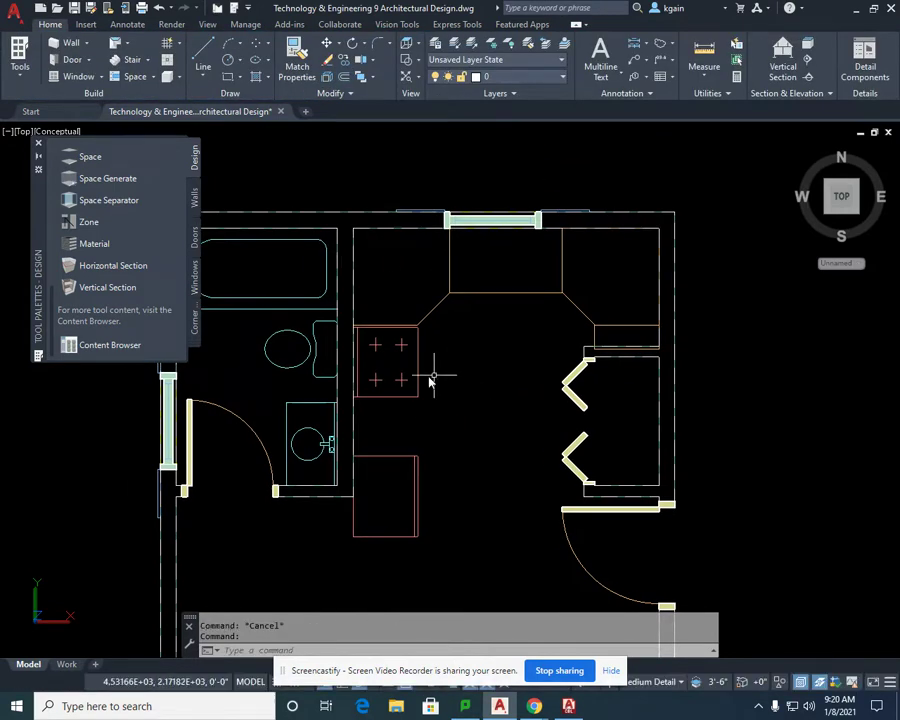
mouse_move(425, 378)
middle_mouse_down()
mouse_move(450, 335)
mouse_move(426, 329)
middle_mouse_up()
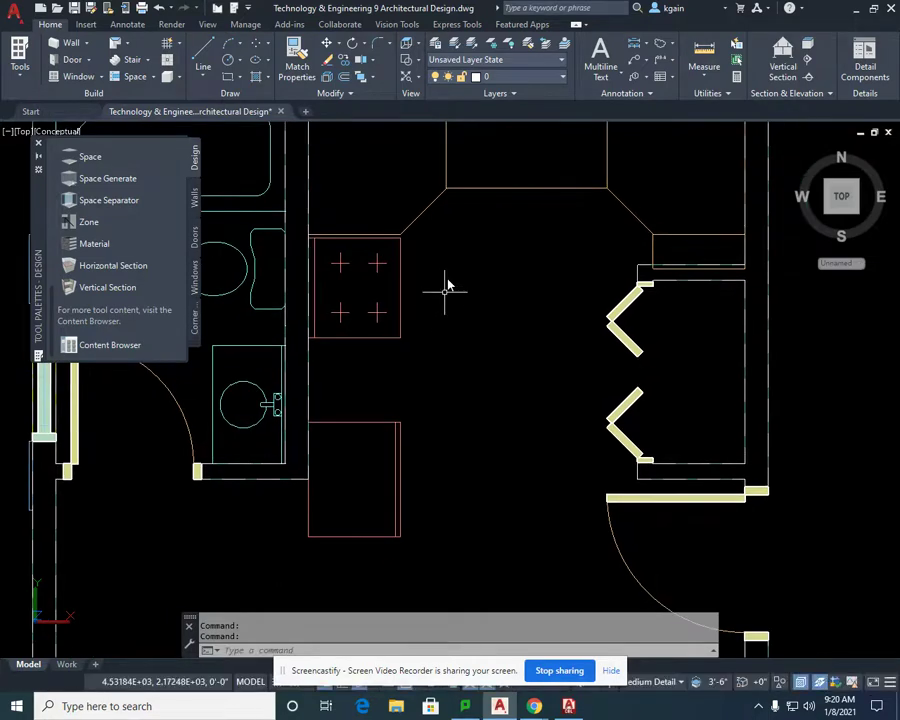
Use MOVE to bring the base cabinet's top-left corner directly below the range.
left_click(327, 45)
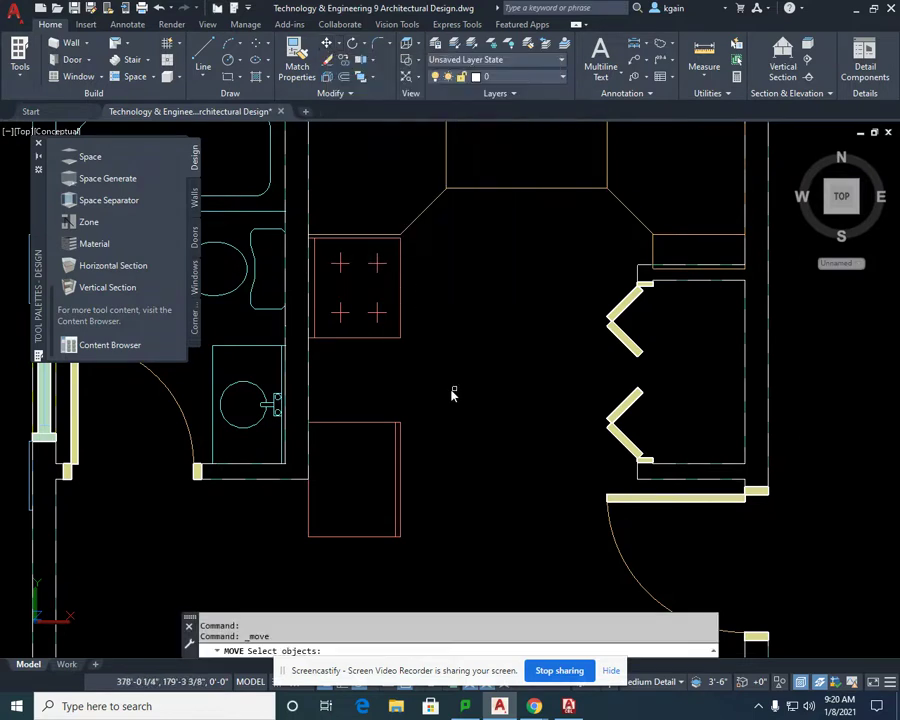
left_click(397, 438)
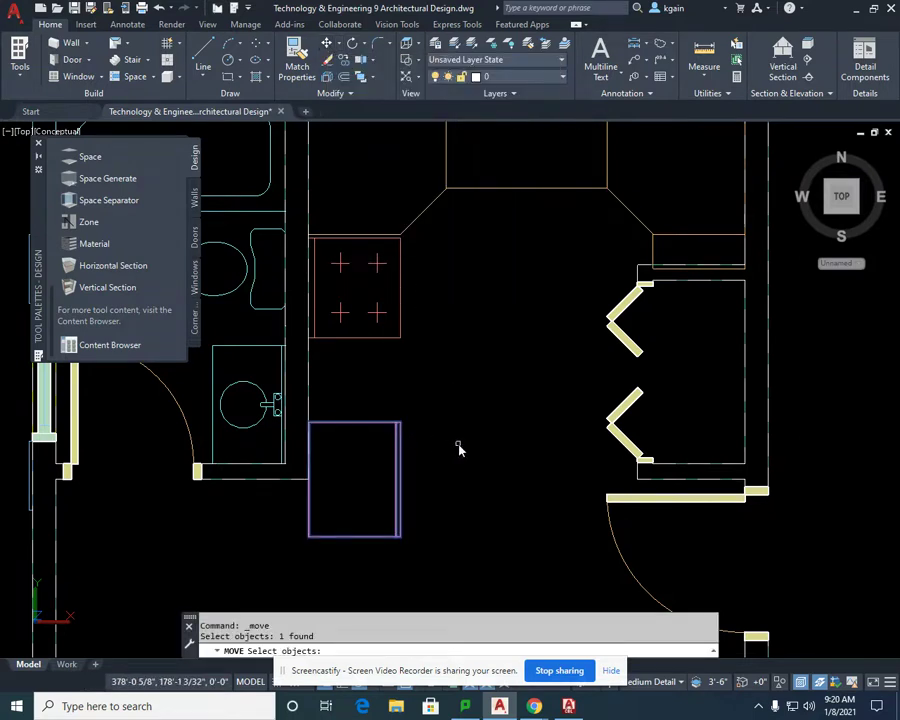
key("Return")
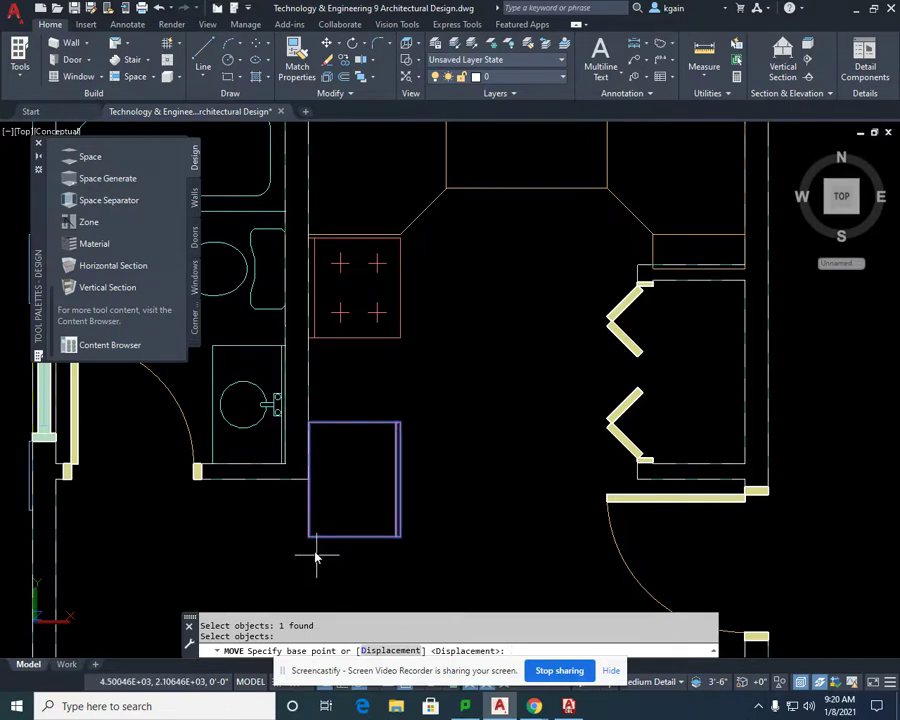
left_click(311, 426)
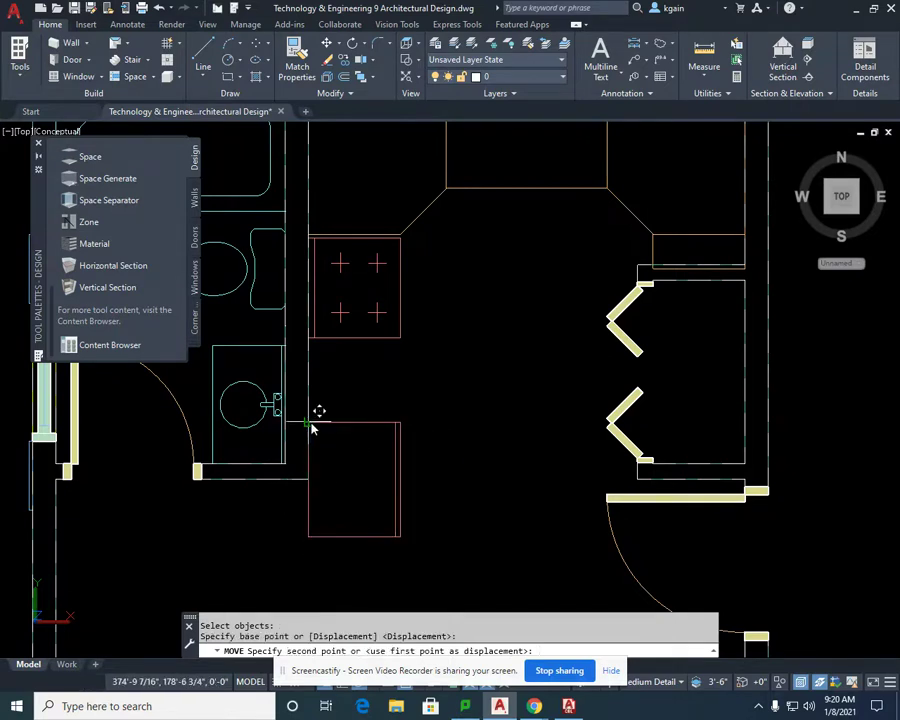
left_click(313, 341)
middle_click_drag(505, 438, 440, 516)
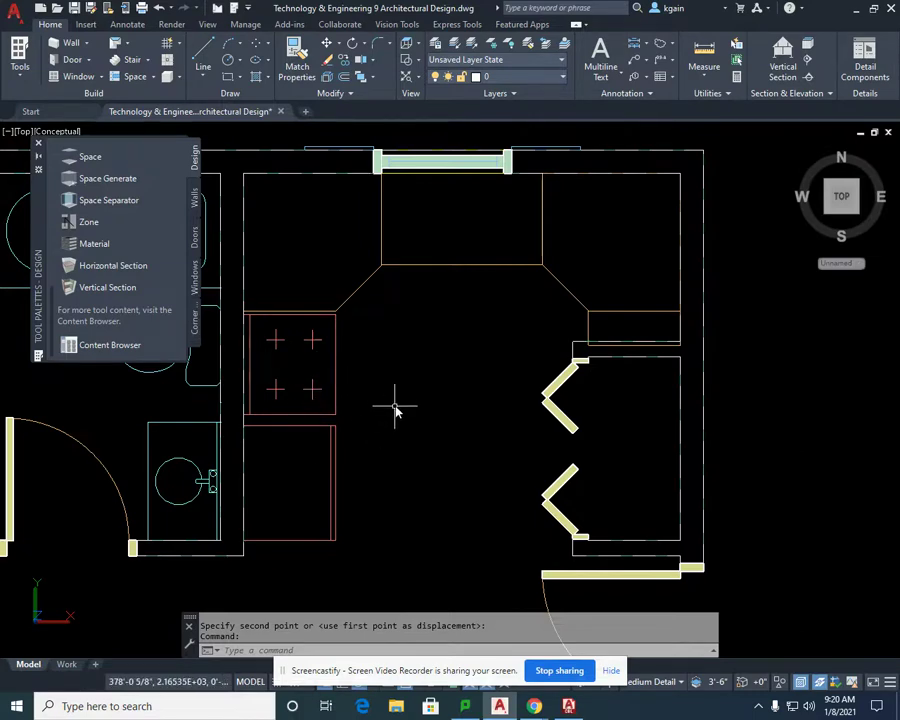
Fix the cabinet's final spot below the range, then zoom out to show the house and double sink.
left_click(362, 414)
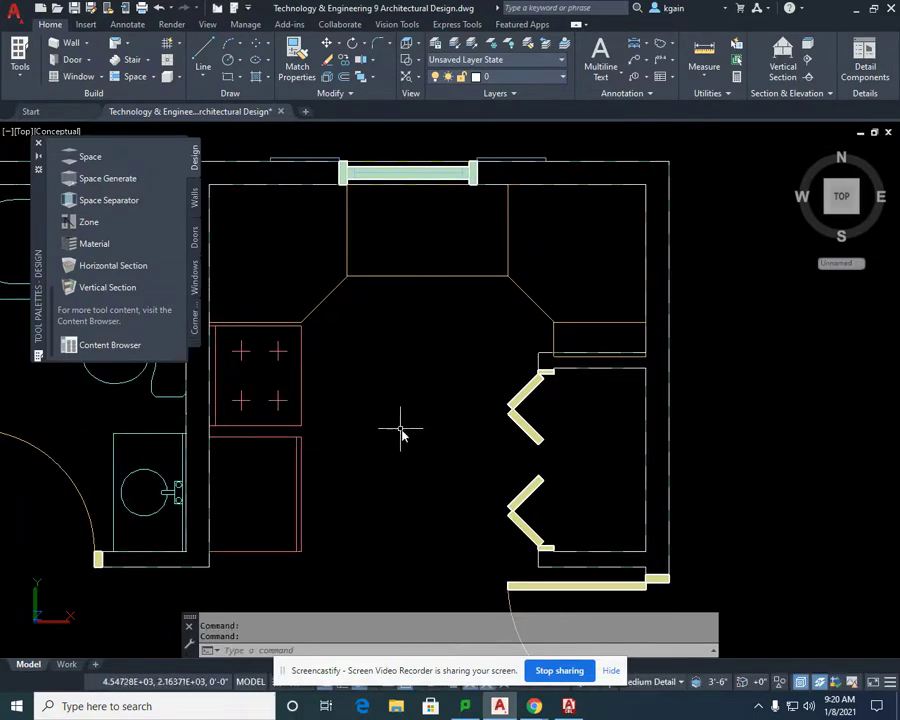
middle_click_drag(402, 428, 412, 419)
scroll(426, 306, "down", 1)
scroll(518, 362, "up", 1)
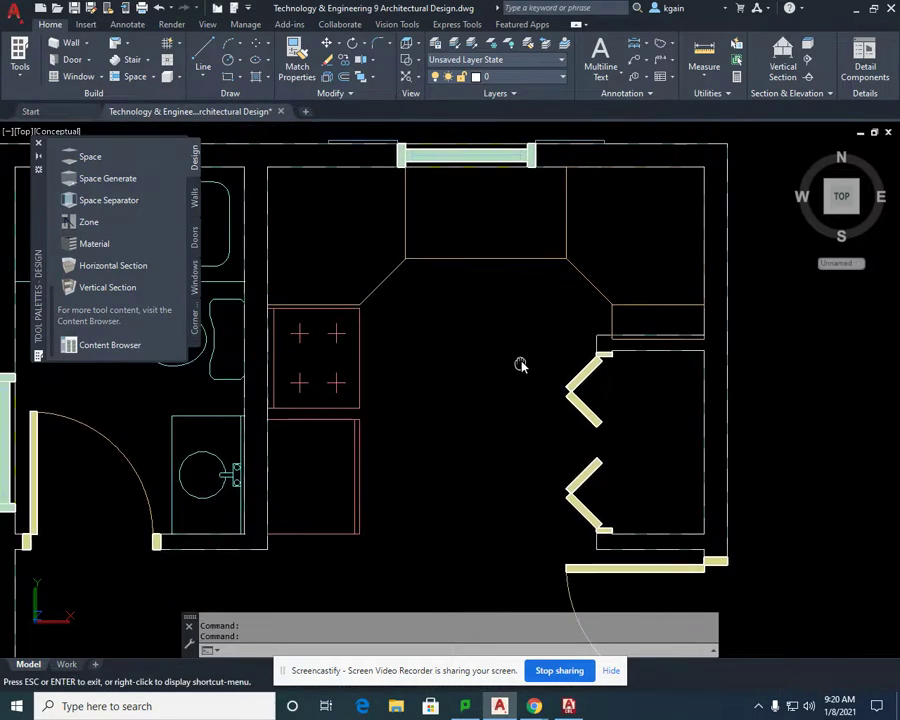
mouse_move(440, 446)
middle_mouse_down()
mouse_move(374, 412)
mouse_move(376, 470)
mouse_move(384, 440)
middle_mouse_up()
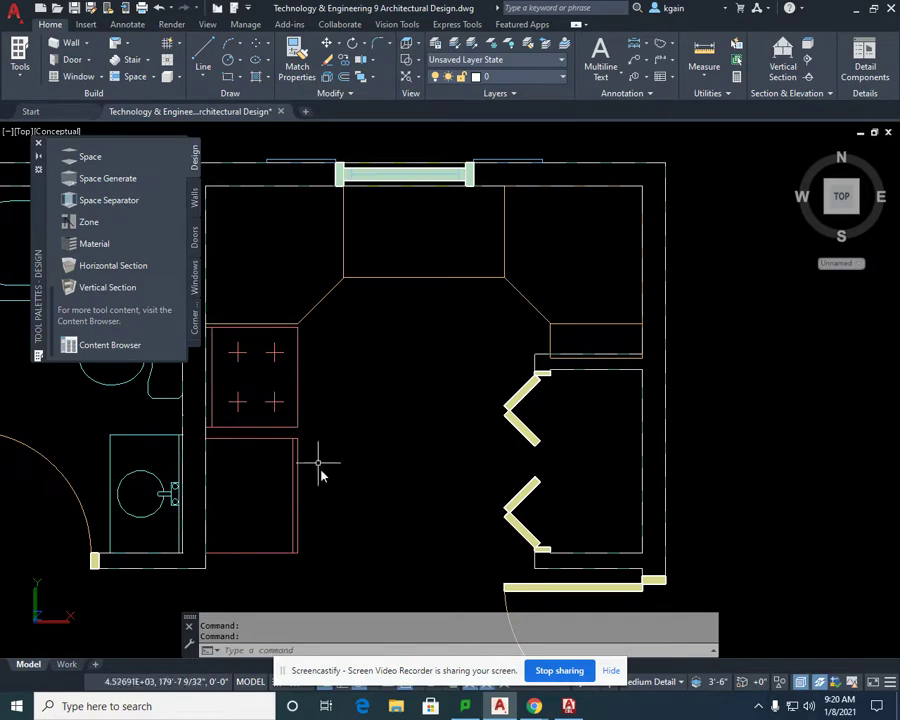
scroll(370, 452, "down", 1)
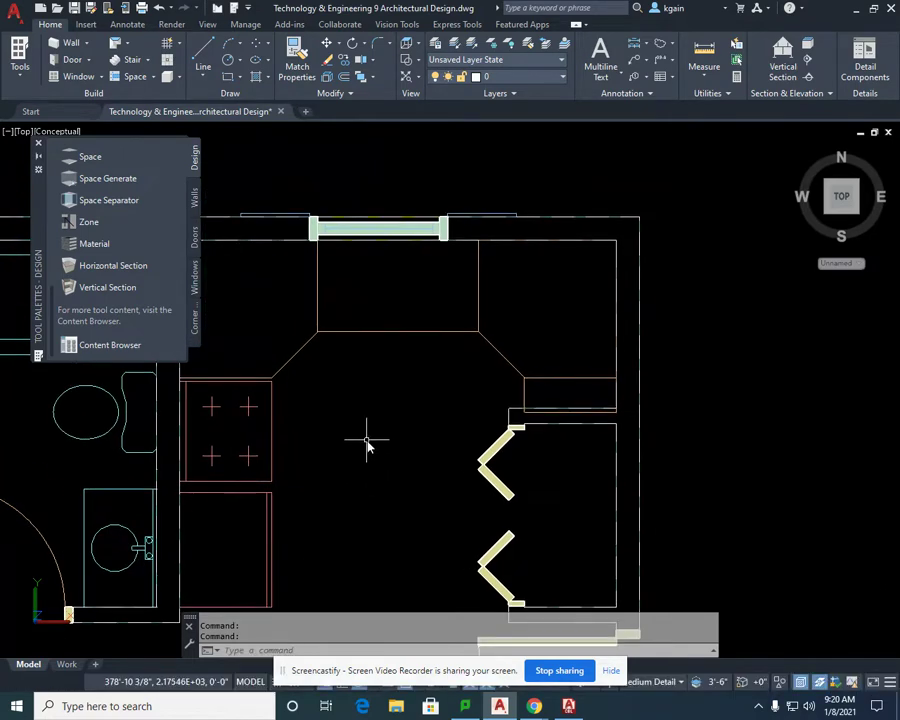
scroll(376, 437, "down", 1)
scroll(377, 436, "down", 2)
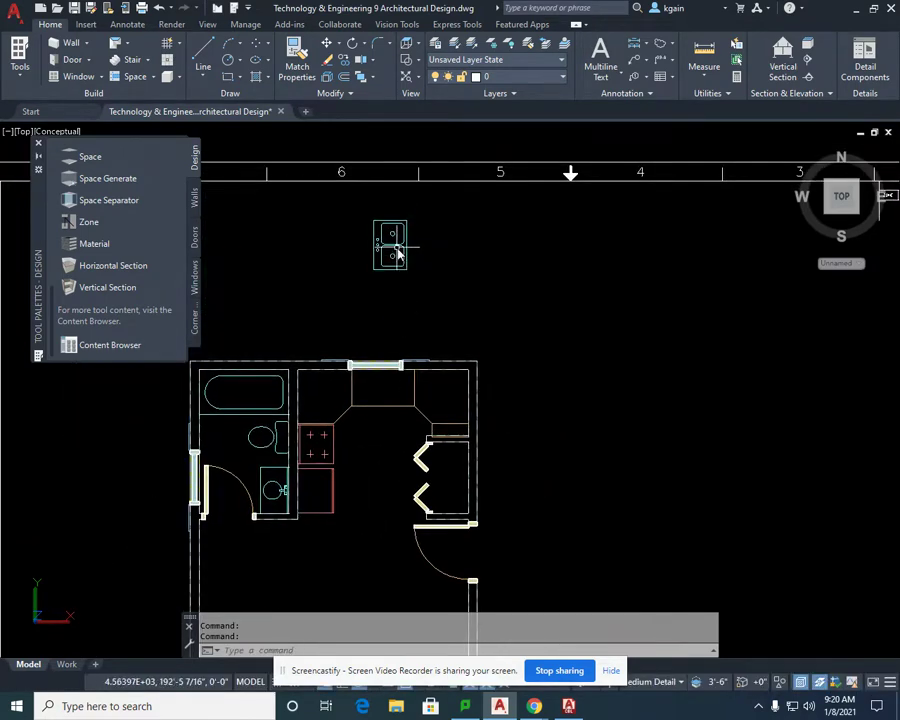
Move the double sink onto the window wall's midpoint, over the 42in base cabinet.
left_click(397, 257)
left_click(374, 246)
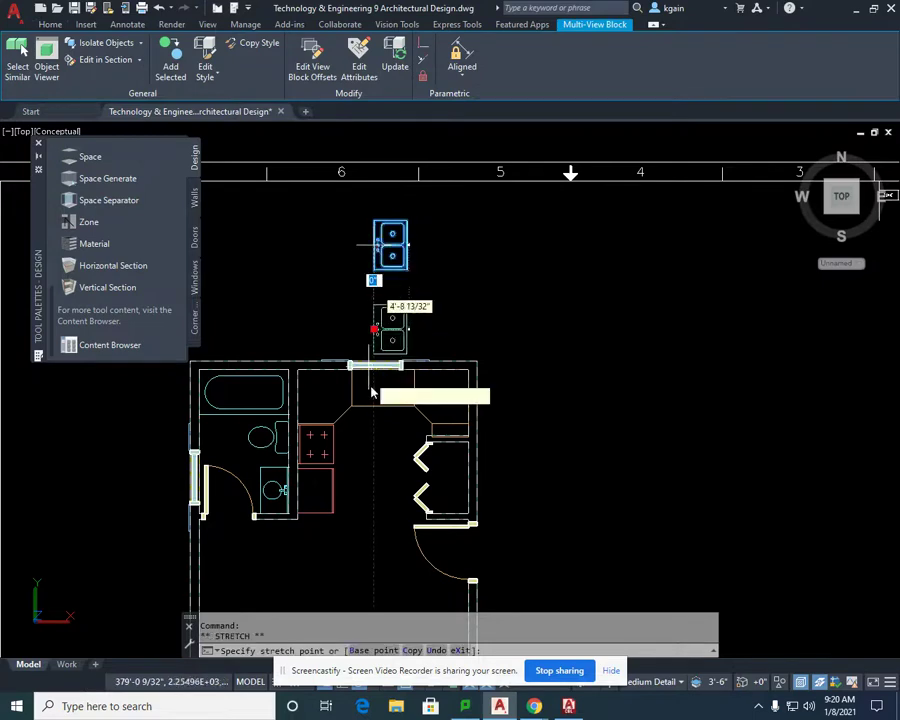
scroll(378, 380, "up", 4)
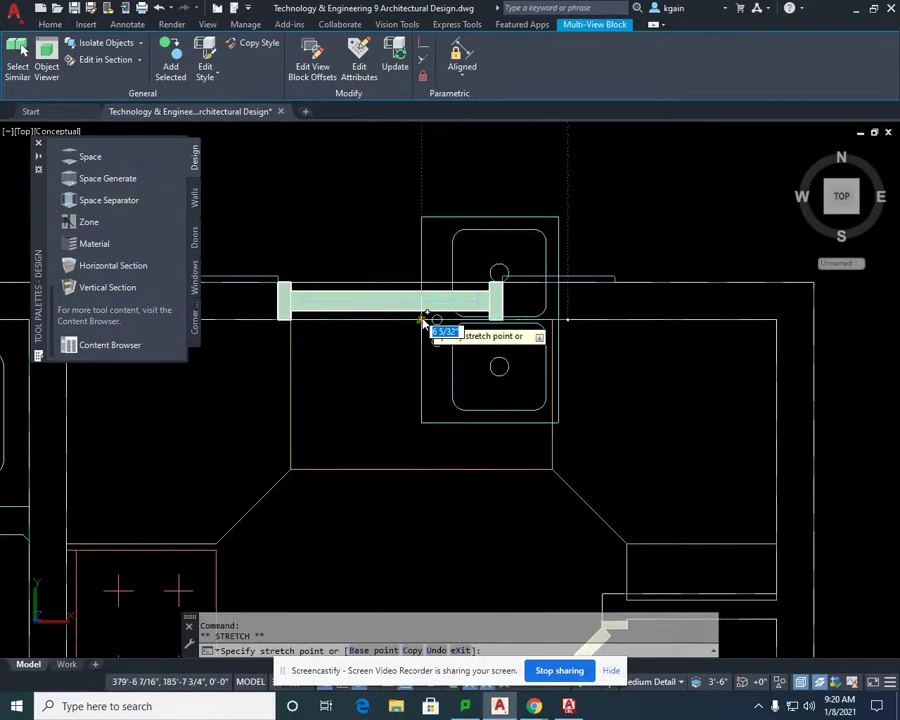
left_click(422, 320)
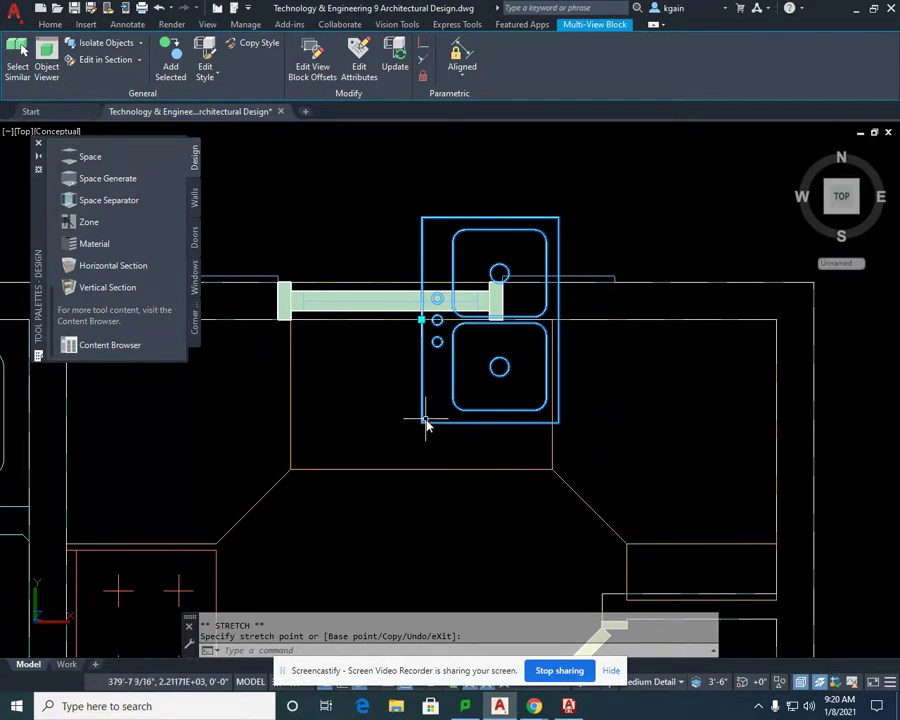
key("Escape")
Rotate the double sink about its edge midpoint so its basins lie horizontally, faucet holes toward the window.
left_click(352, 44)
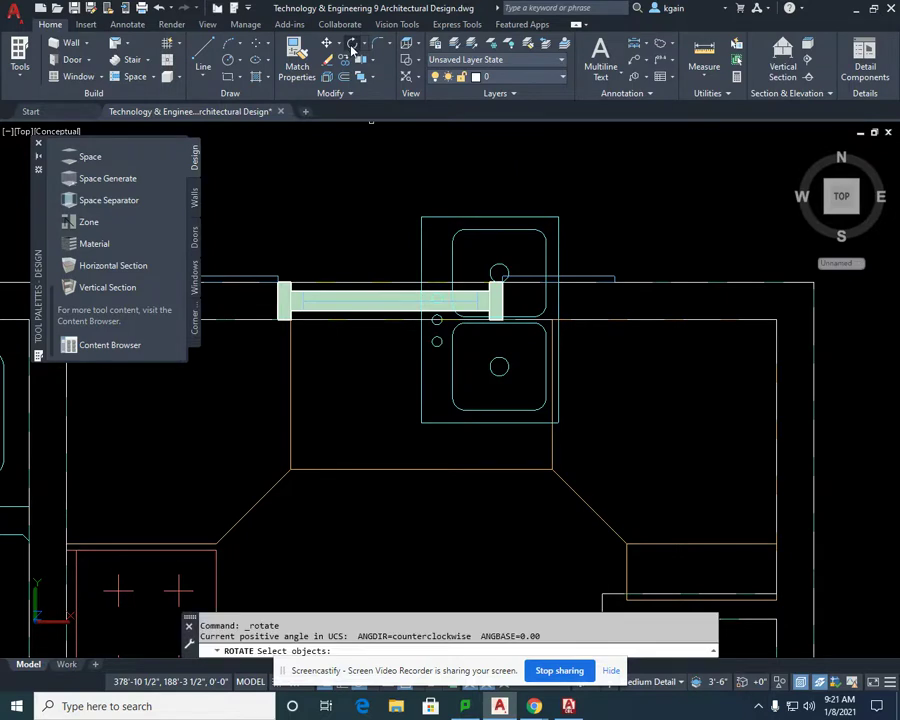
left_click(507, 423)
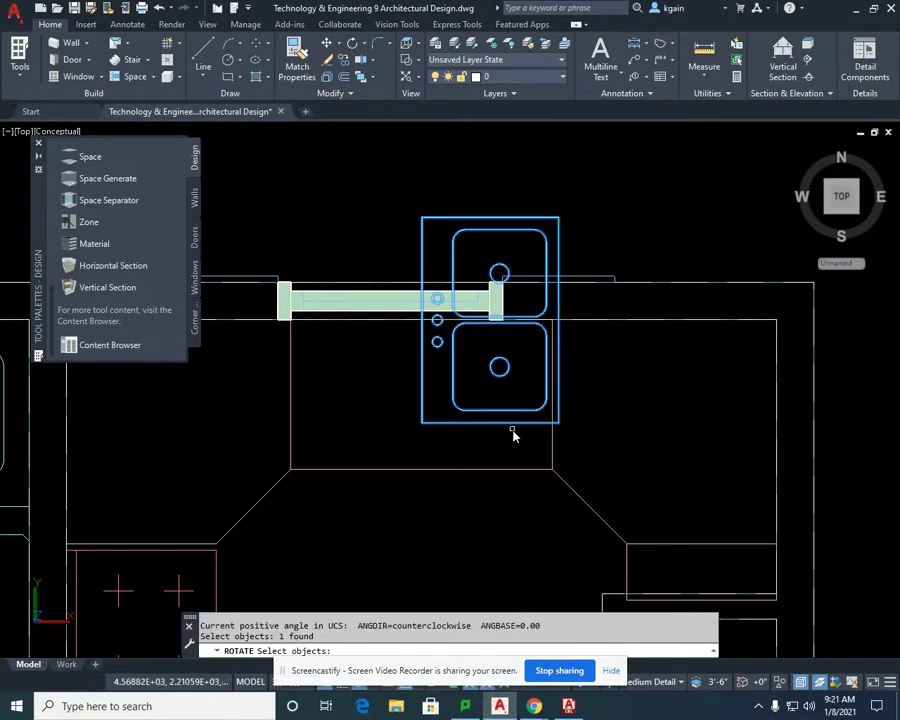
key("Return")
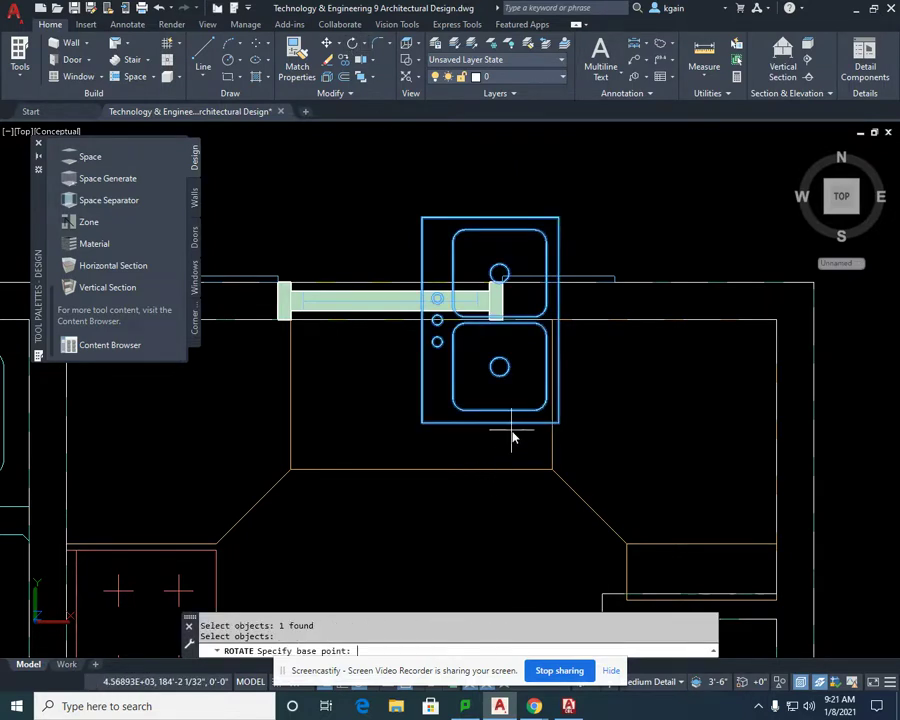
left_click(425, 326)
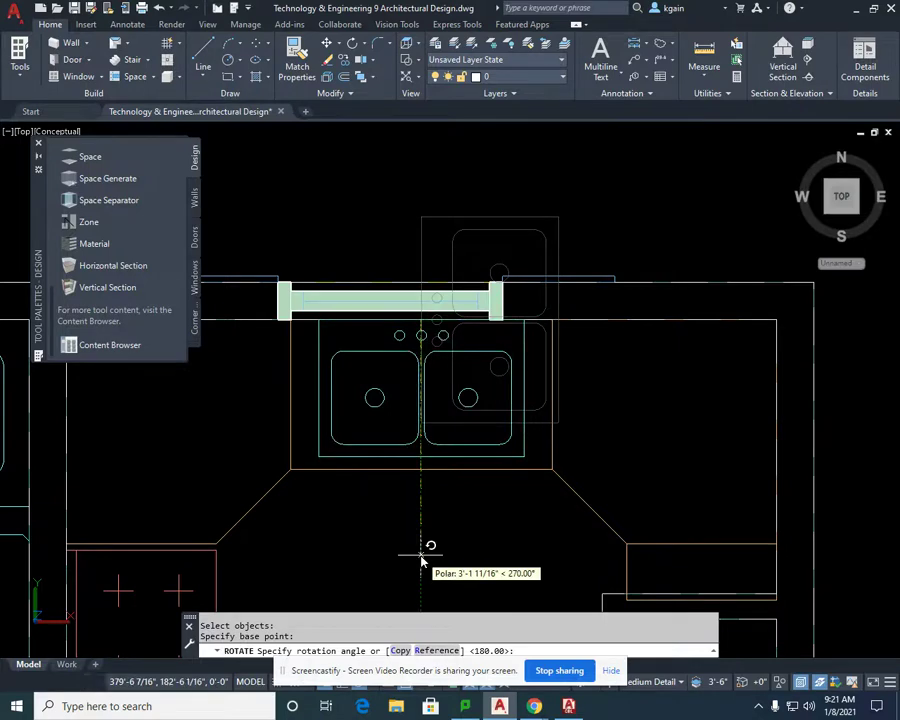
key("Escape")
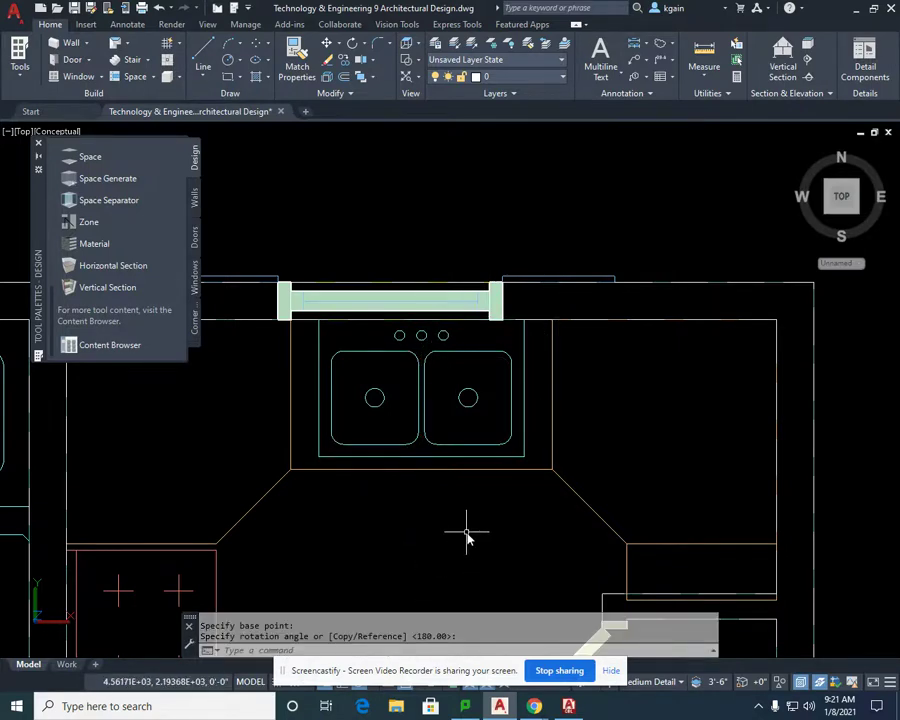
scroll(467, 475, "up", 2)
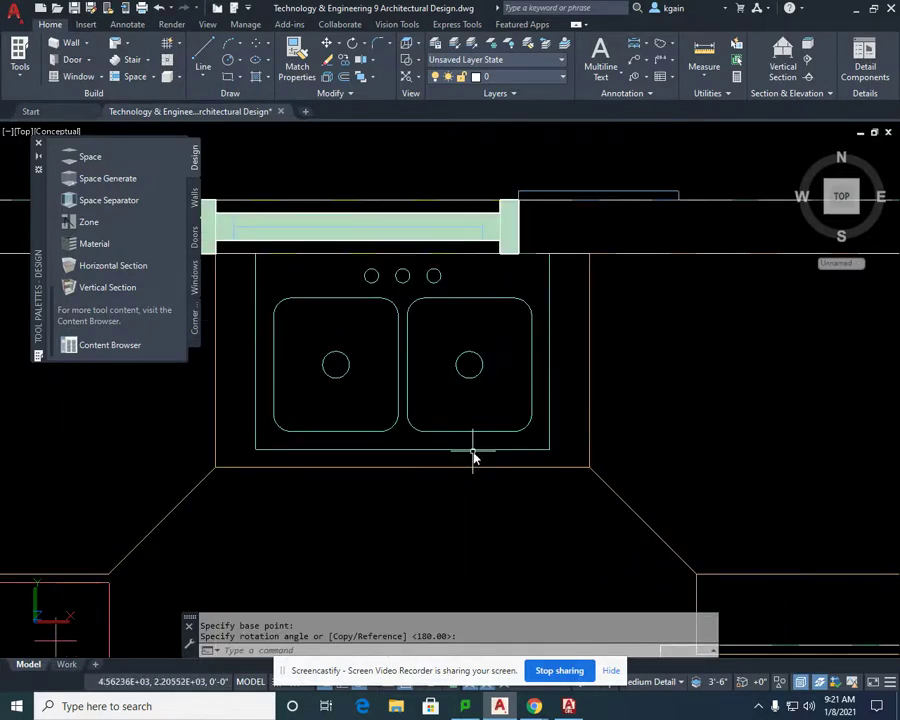
Nudge the double sink 1 inch down off the window wall, inside the base cabinet edge.
left_click(475, 457)
middle_click_drag(528, 490, 542, 545)
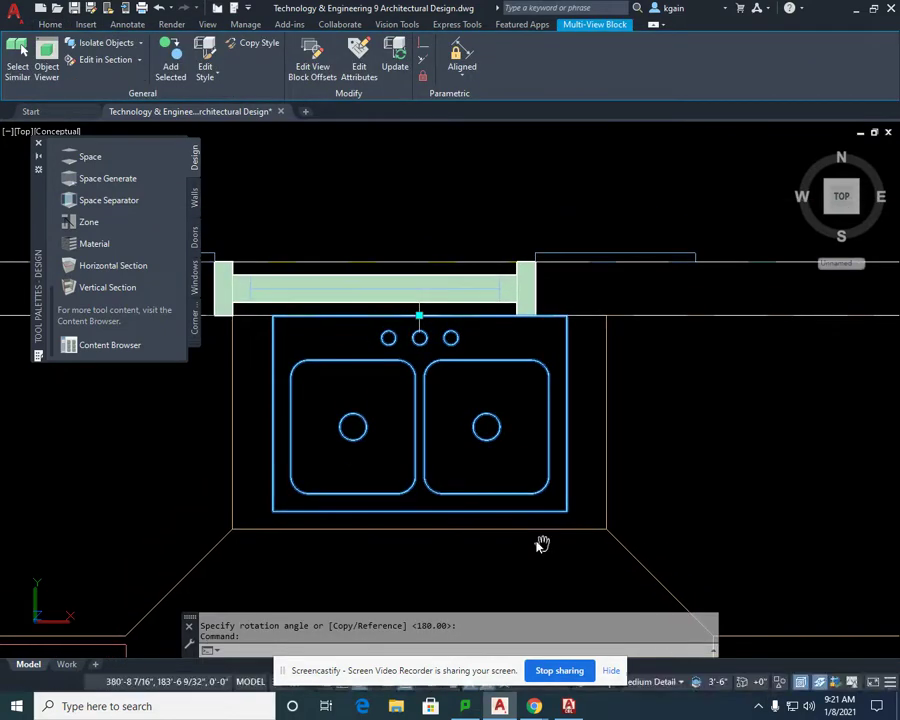
left_click(420, 317)
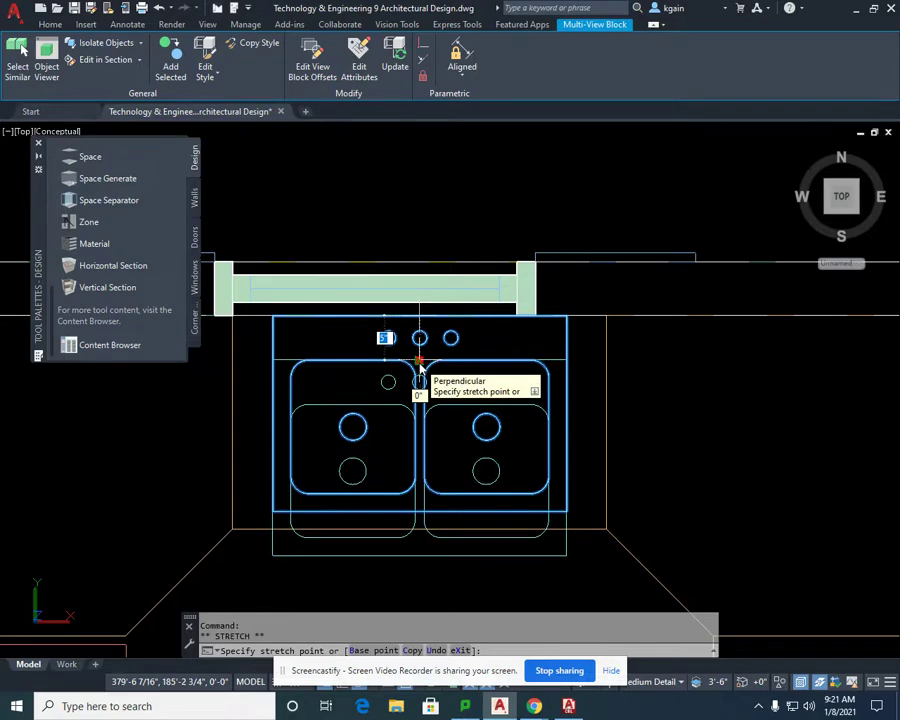
type("1")
key("Return")
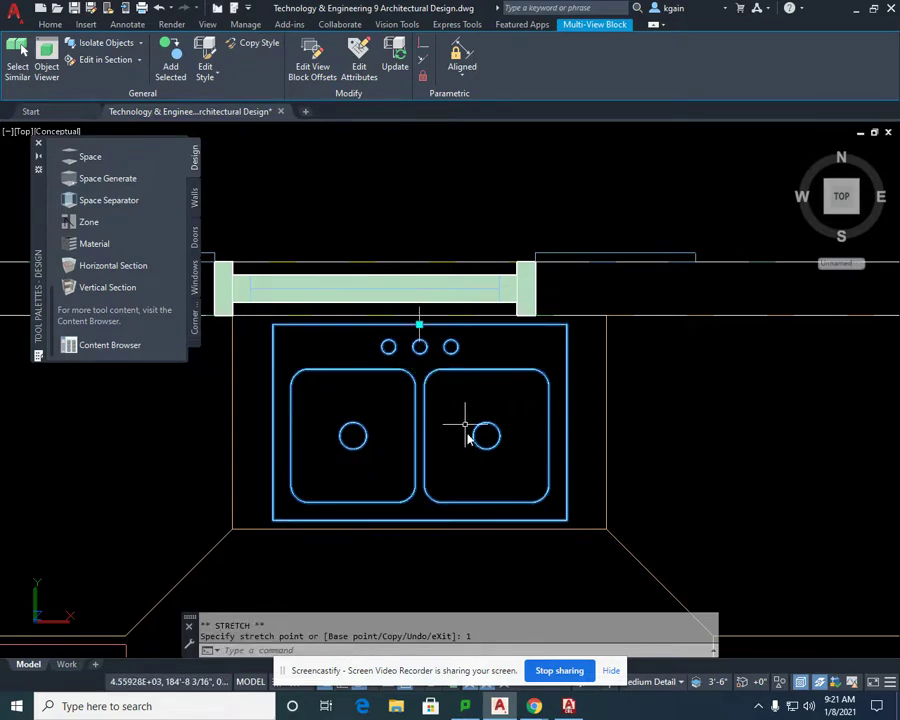
key("Escape")
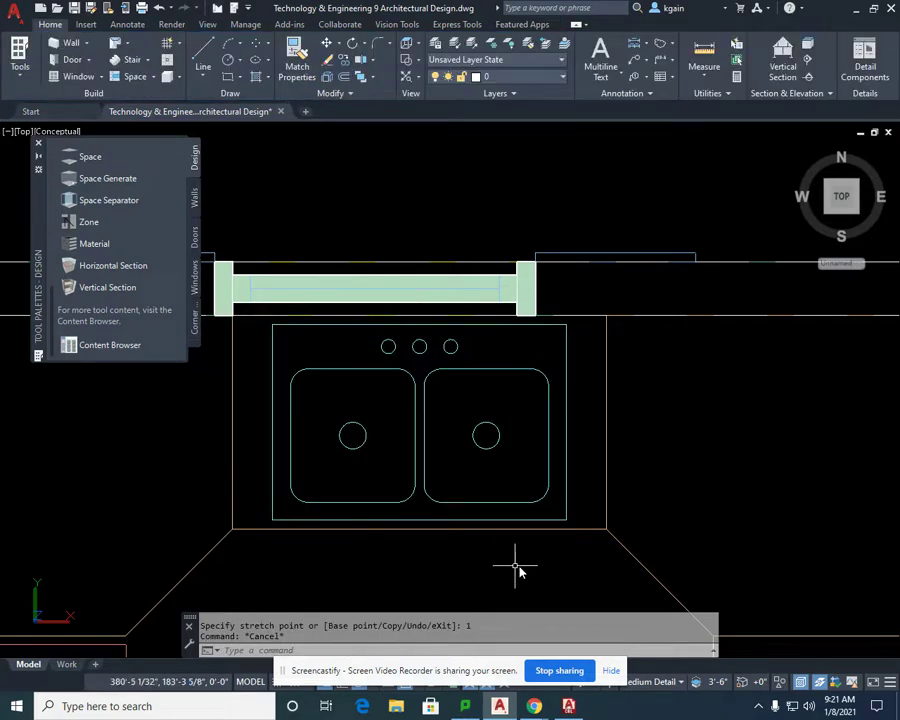
middle_click_drag(518, 570, 518, 466)
Zoom to extents to see the whole house plan, with the finished kitchen, in the title block.
scroll(534, 494, "down", 3)
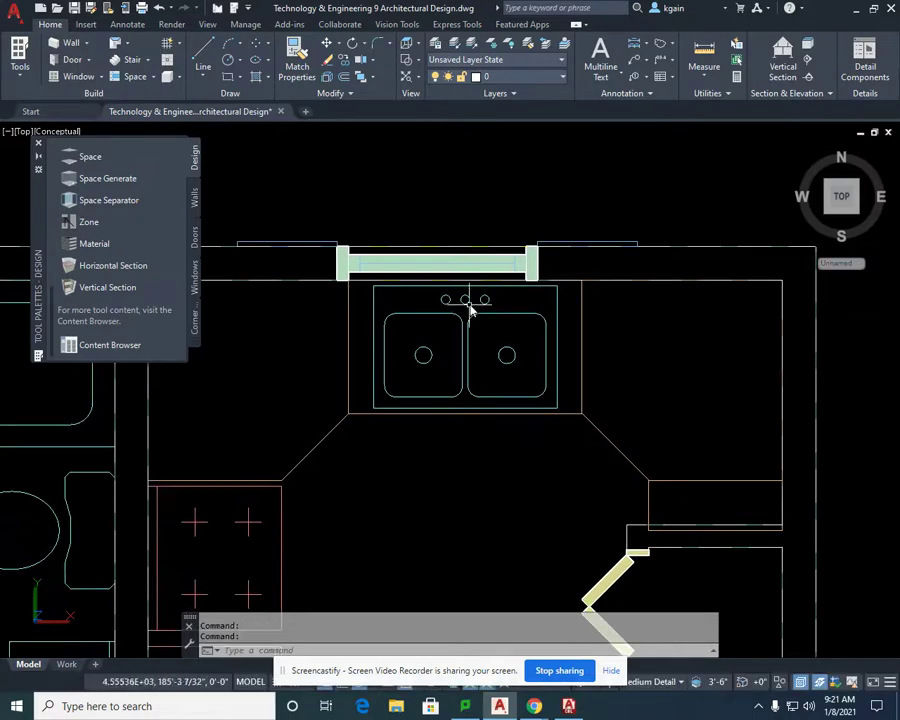
scroll(518, 417, "down", 4)
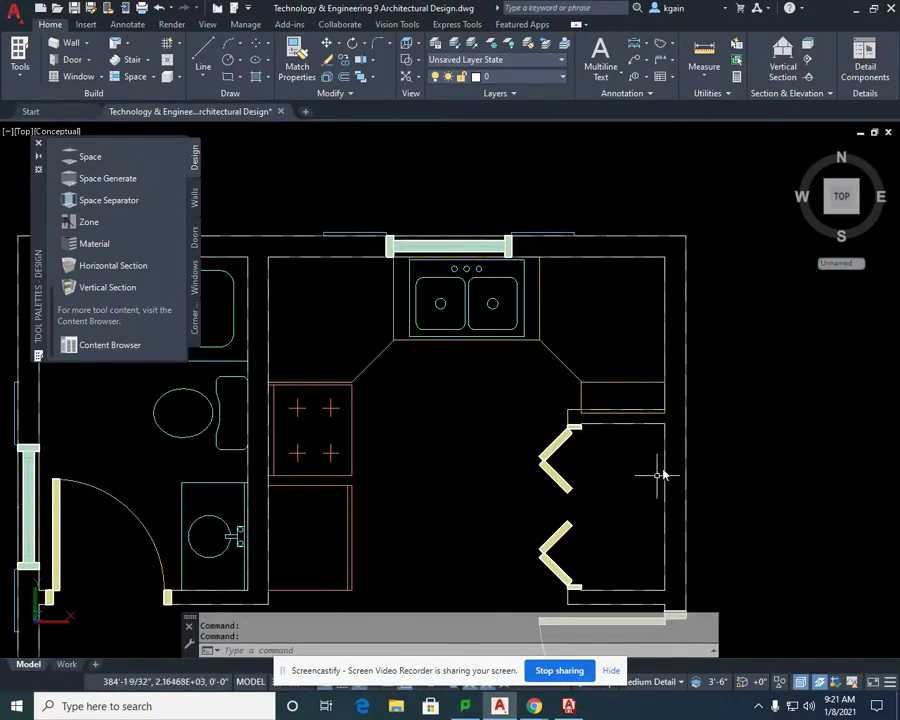
scroll(524, 296, "down", 3)
middle_click_drag(524, 296, 504, 216)
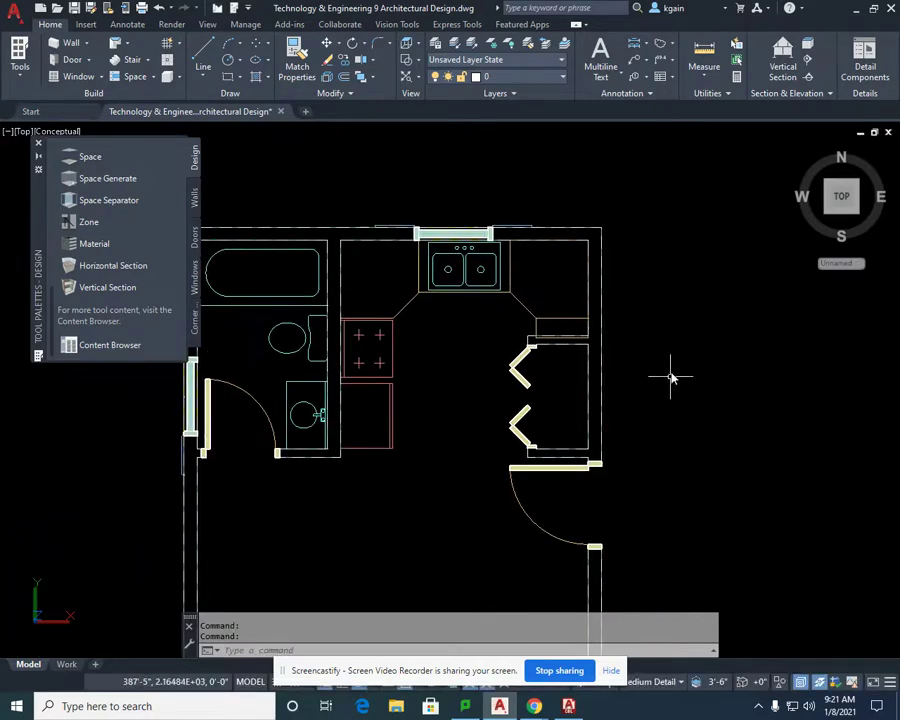
middle_click_drag(666, 372, 681, 384)
middle_click(700, 418)
middle_click(700, 418)
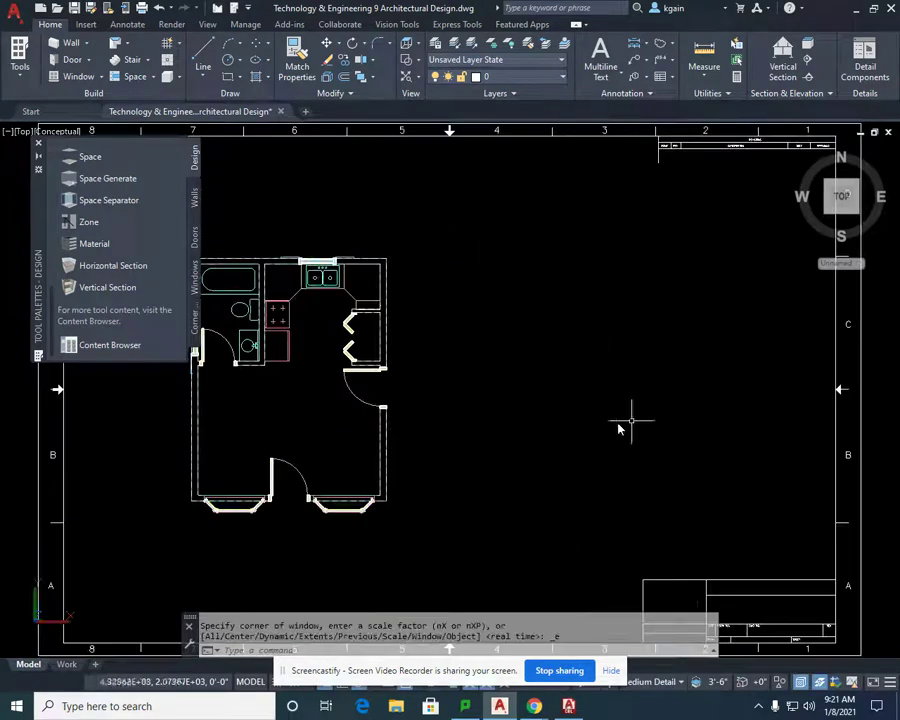